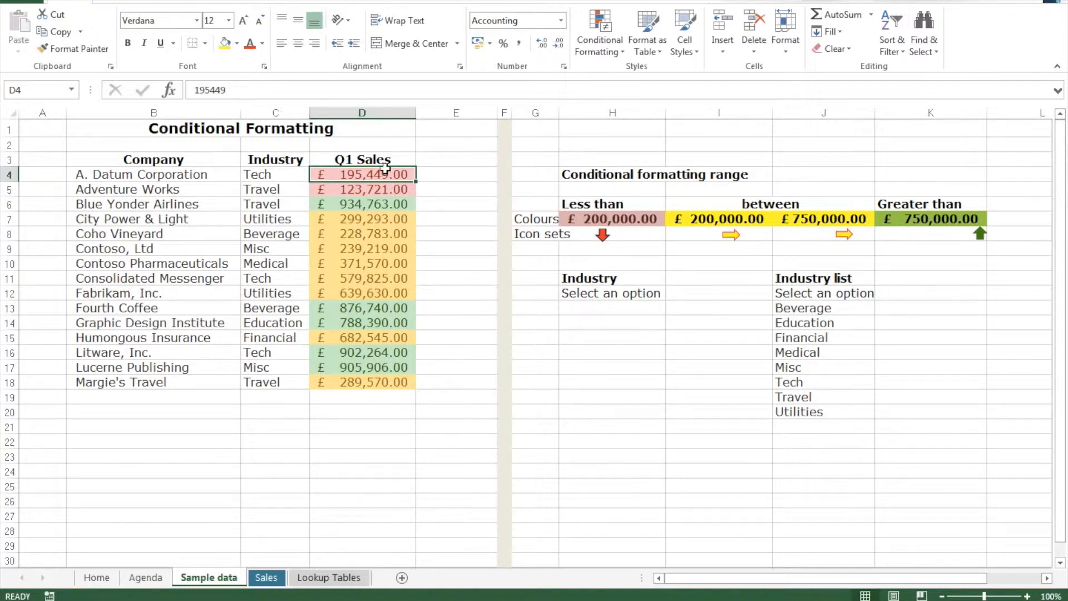
Clear the conditional formatting rules from the Q1 Sales values in D4:D18
{"action": "left_click_drag", "start_coordinate": [385, 174], "coordinate": [378, 380]}
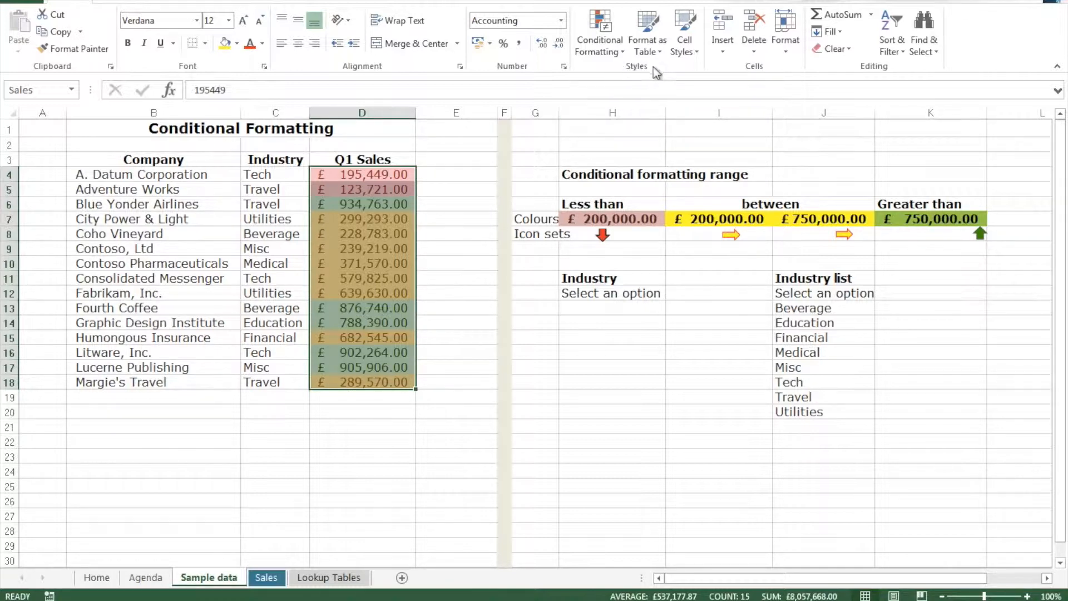
{"action": "left_click", "coordinate": [611, 49]}
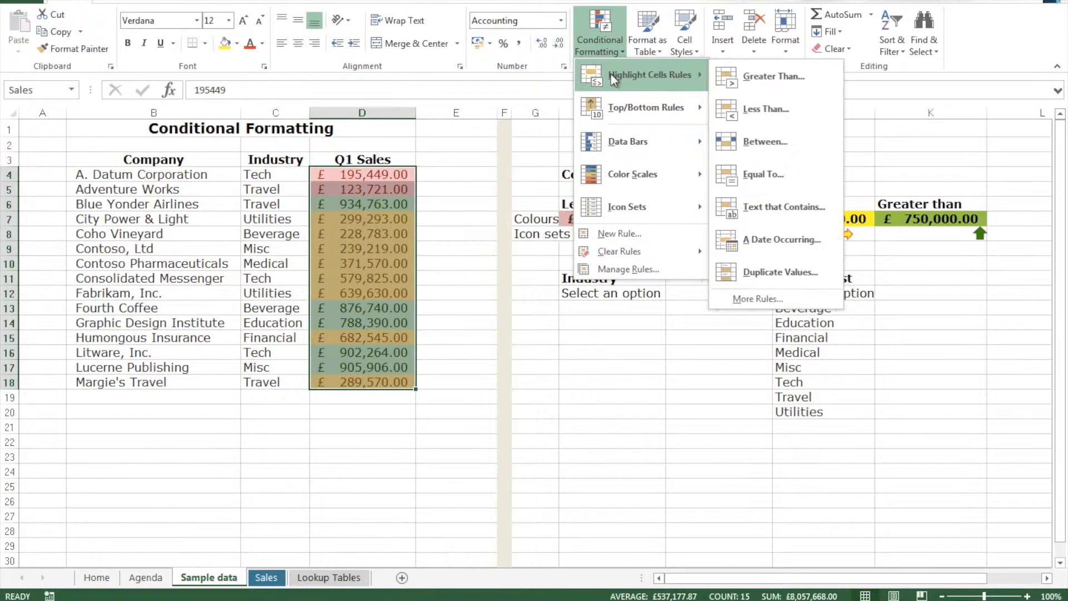
{"action": "mouse_move", "coordinate": [603, 111]}
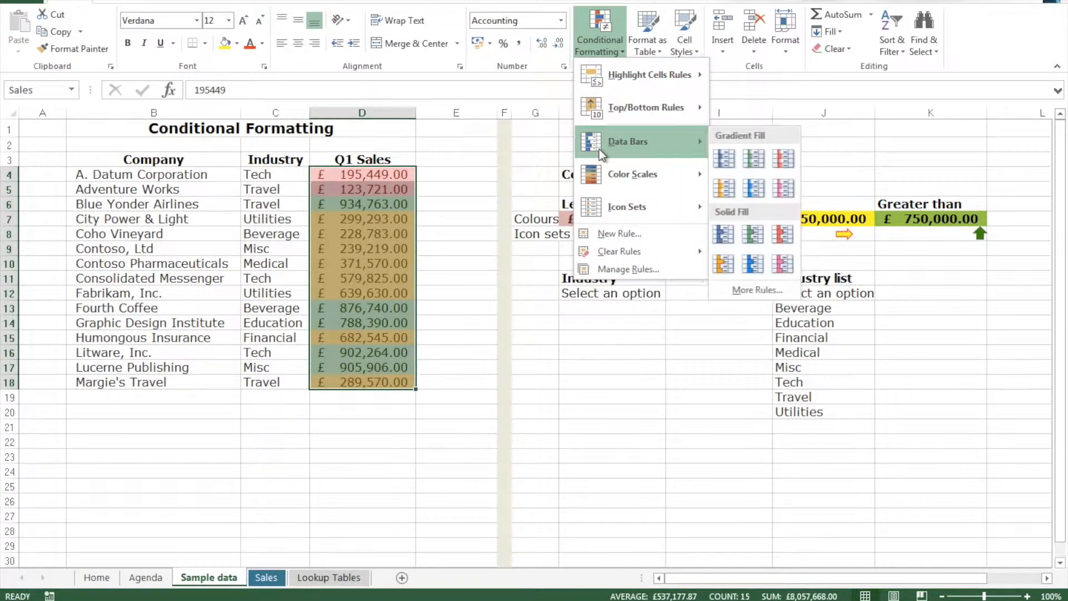
{"action": "mouse_move", "coordinate": [596, 177]}
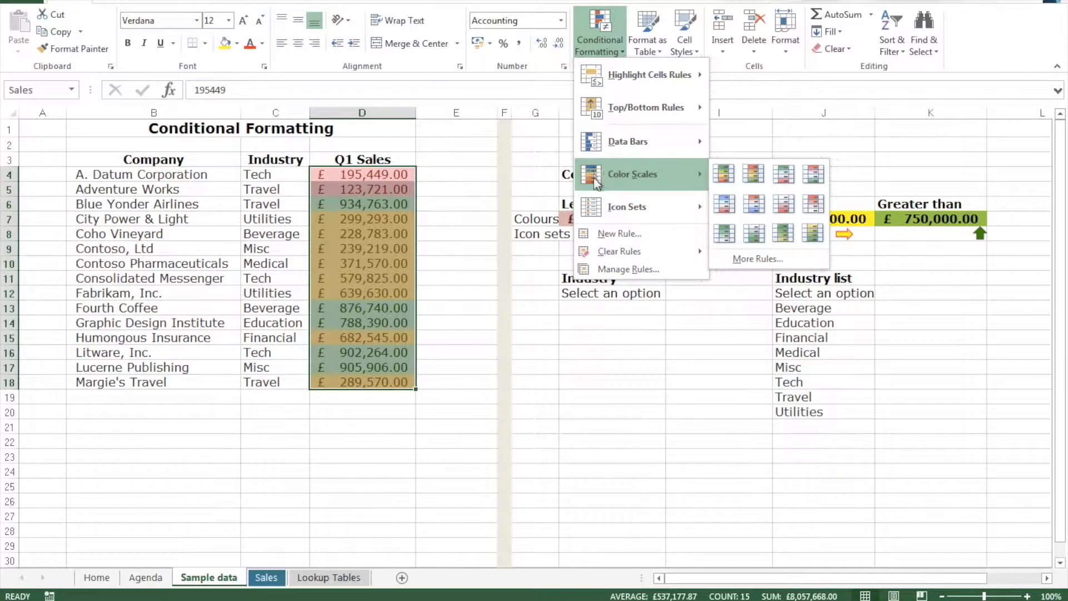
{"action": "mouse_move", "coordinate": [599, 208]}
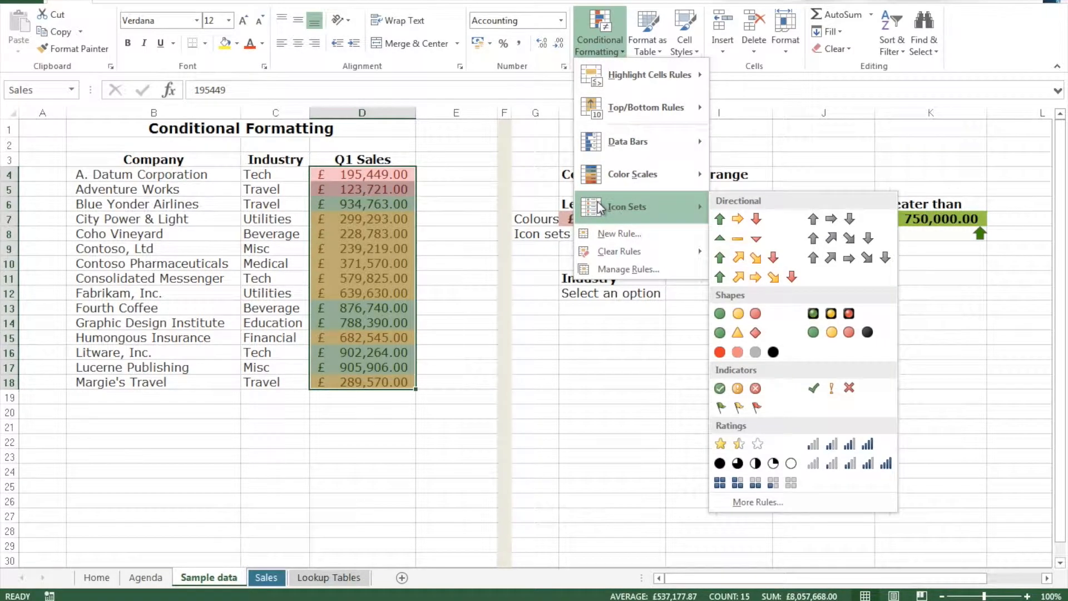
{"action": "mouse_move", "coordinate": [655, 256]}
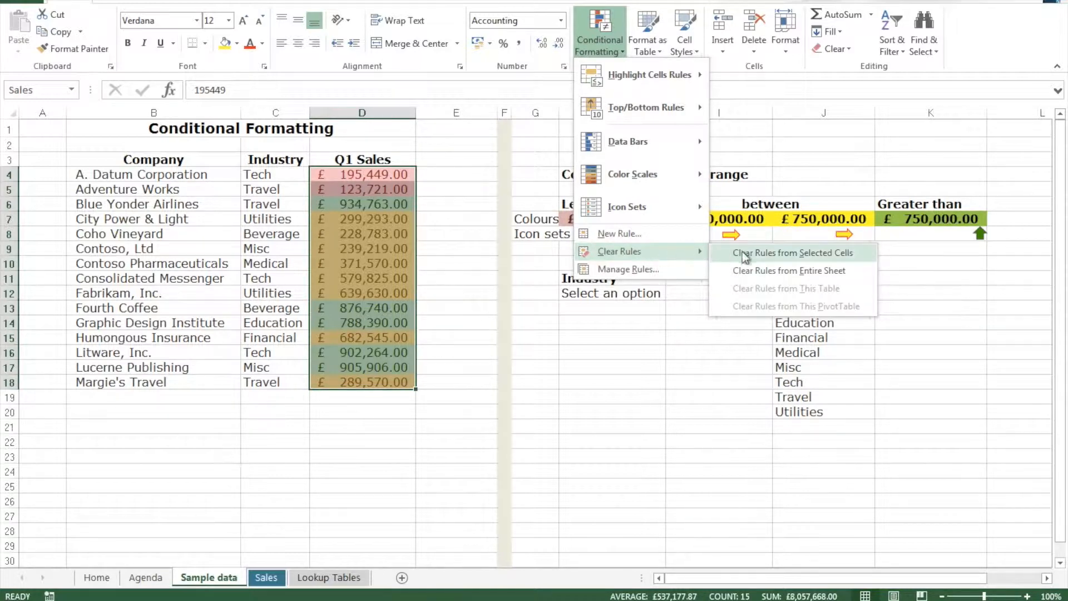
{"action": "left_click", "coordinate": [818, 253]}
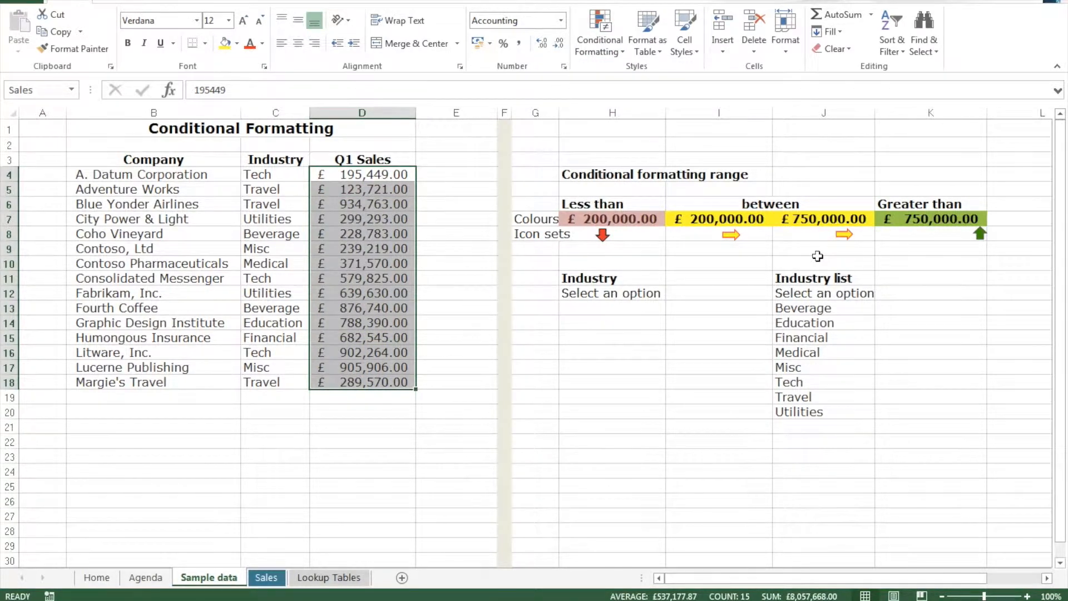
Start a Less Than highlight rule for the Q1 Sales values, keeping Light Red Fill with Dark Red Text as its format
{"action": "left_click", "coordinate": [609, 48]}
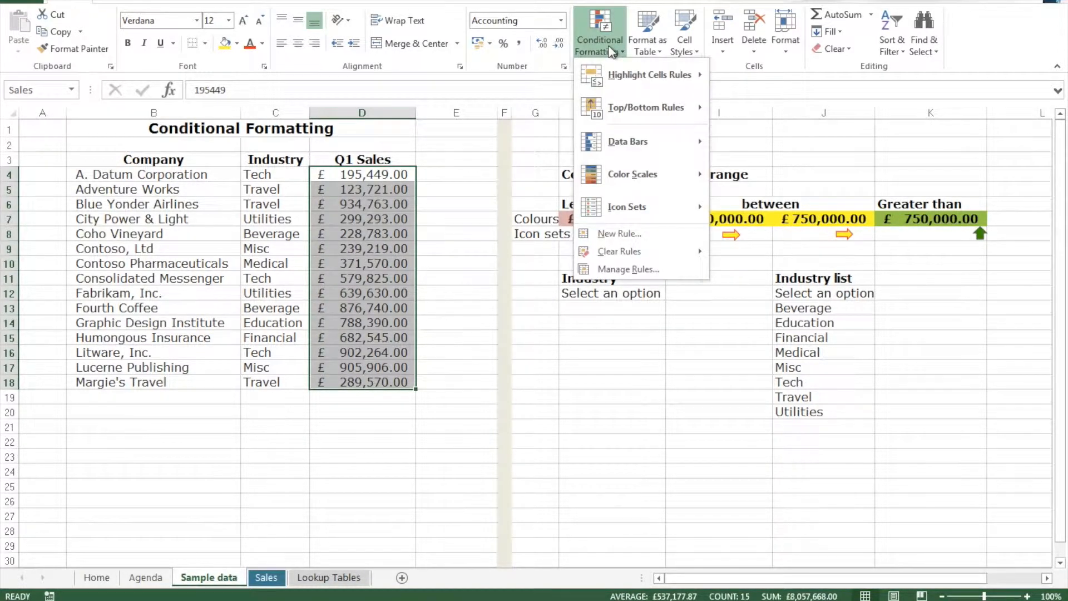
{"action": "mouse_move", "coordinate": [616, 74]}
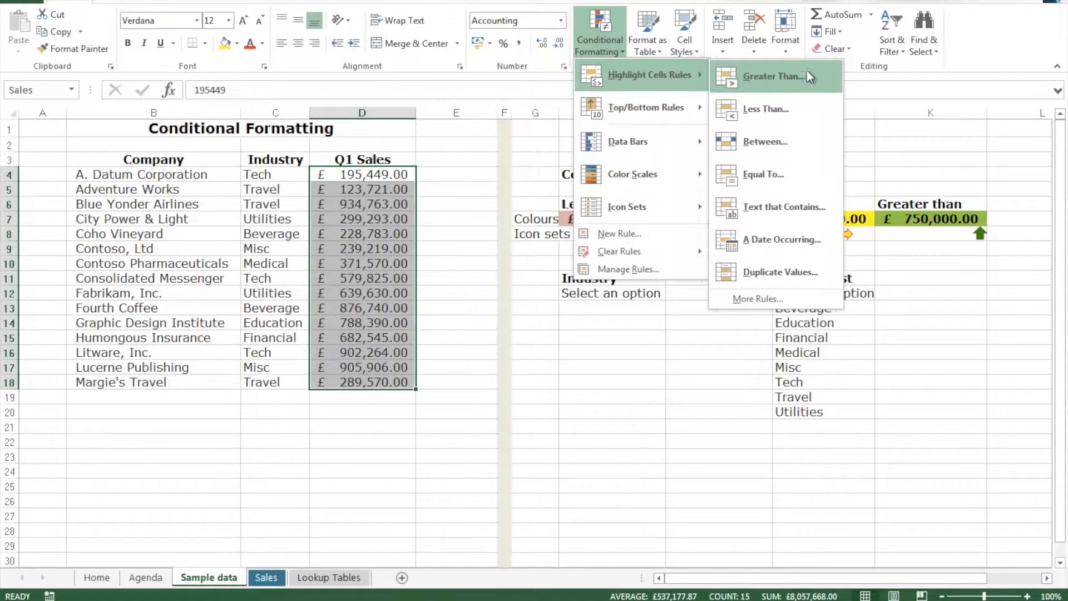
{"action": "left_click", "coordinate": [812, 116]}
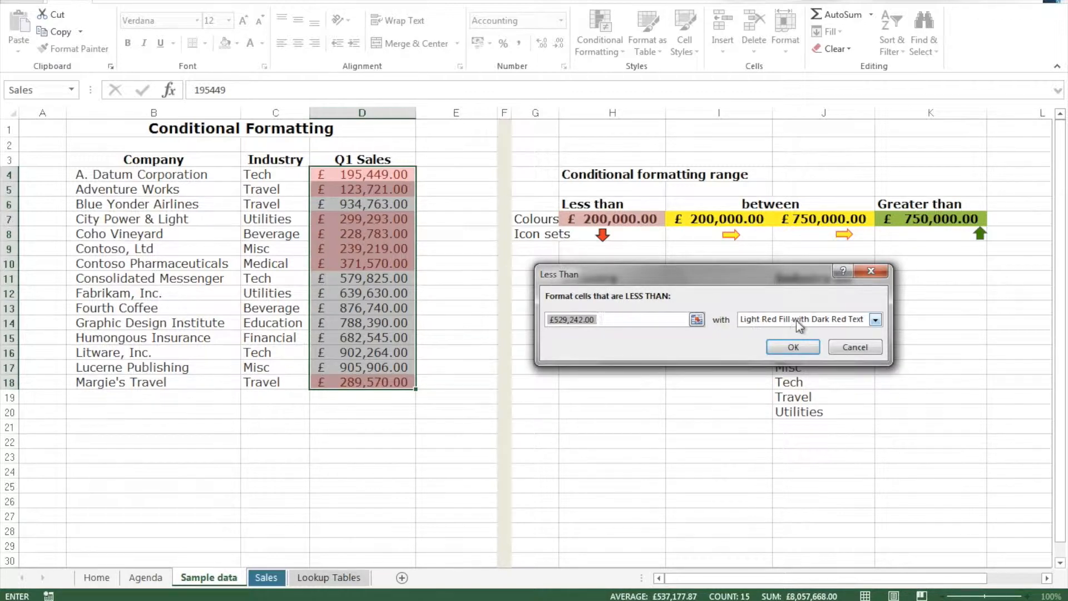
{"action": "left_click", "coordinate": [875, 320]}
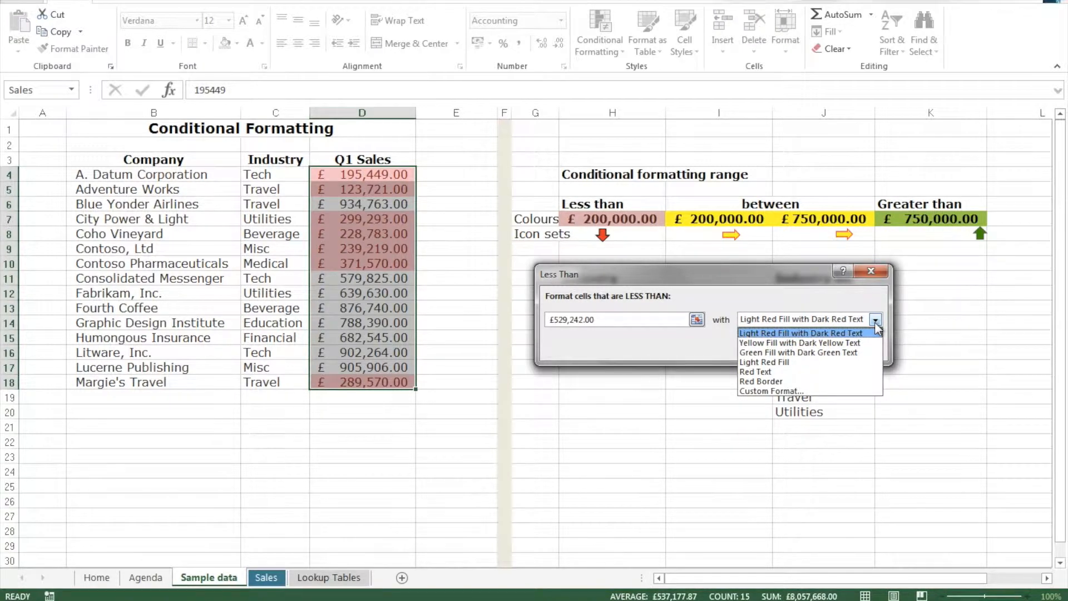
{"action": "left_click", "coordinate": [874, 321]}
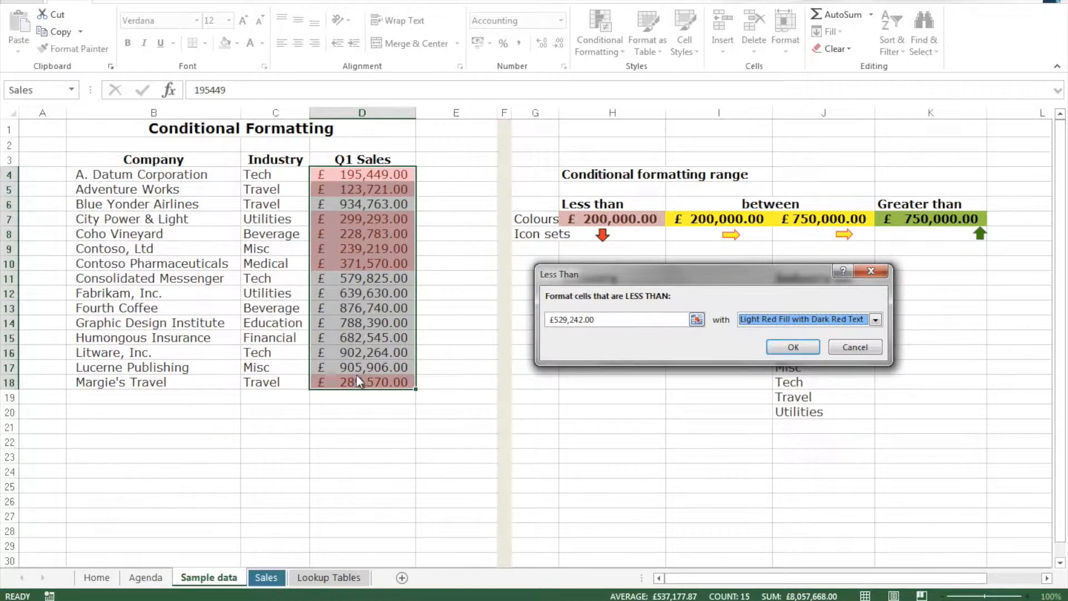
Try 230000 as the threshold of the Less Than rule
{"action": "triple_click", "coordinate": [615, 322]}
{"action": "key", "text": "BackSpace"}
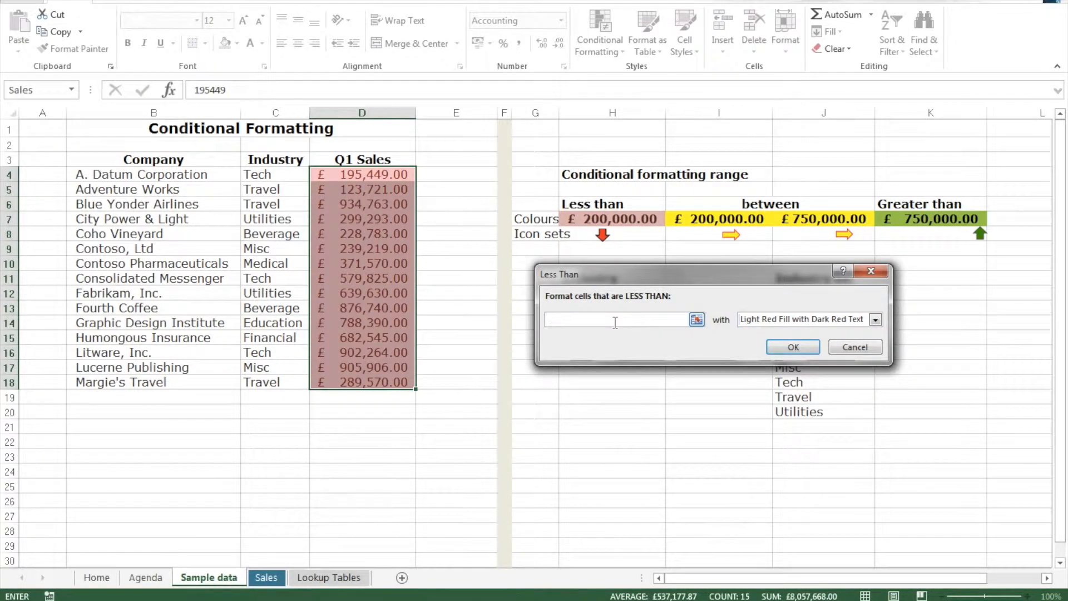
{"action": "type", "text": "230000"}
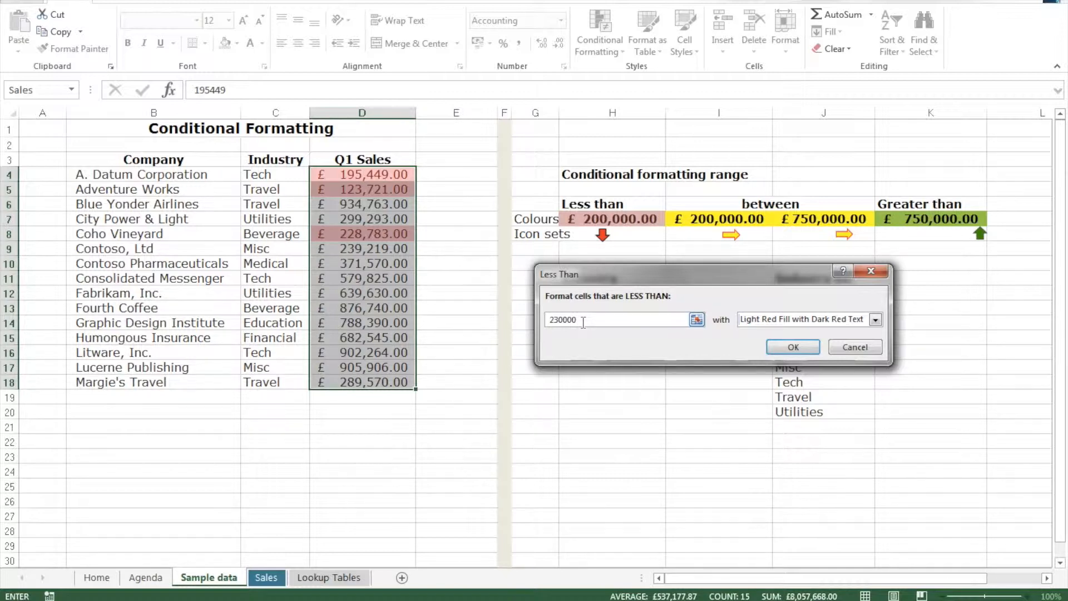
Set the Less Than threshold to a reference to cell H7 (=$H$7) and apply the rule
{"action": "key", "text": "BackSpace"}
{"action": "key", "text": "BackSpace"}
{"action": "key", "text": "BackSpace"}
{"action": "key", "text": "BackSpace"}
{"action": "key", "text": "BackSpace"}
{"action": "key", "text": "BackSpace"}
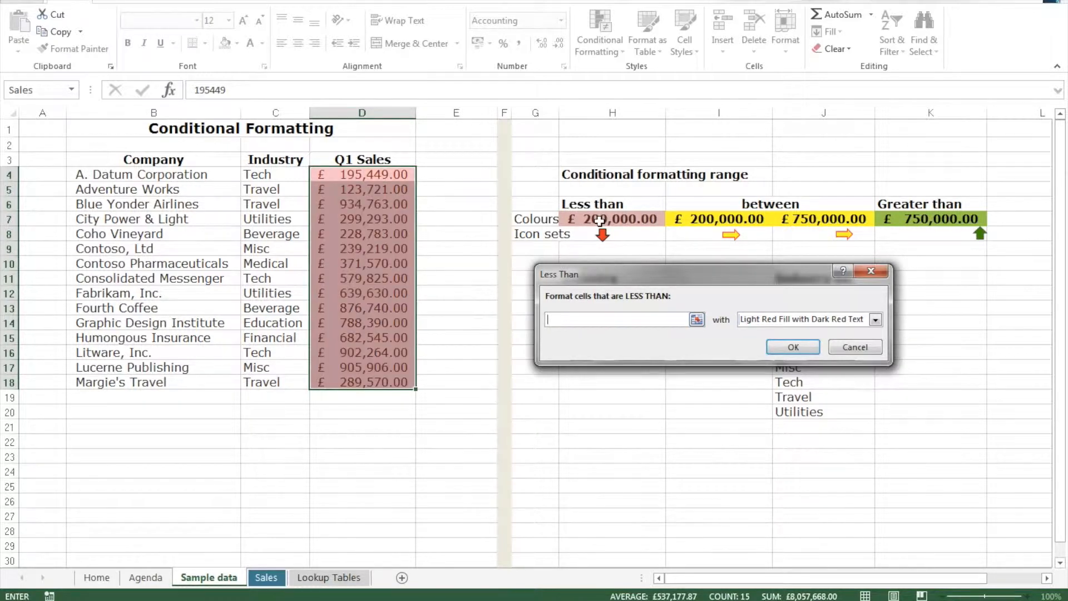
{"action": "left_click", "coordinate": [599, 221]}
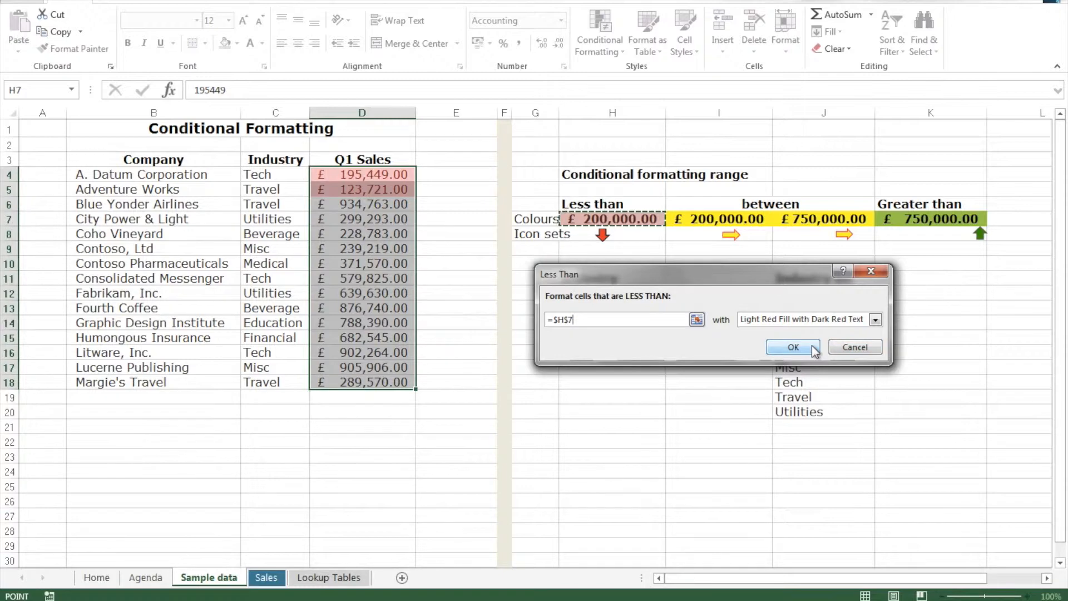
{"action": "left_click", "coordinate": [793, 347]}
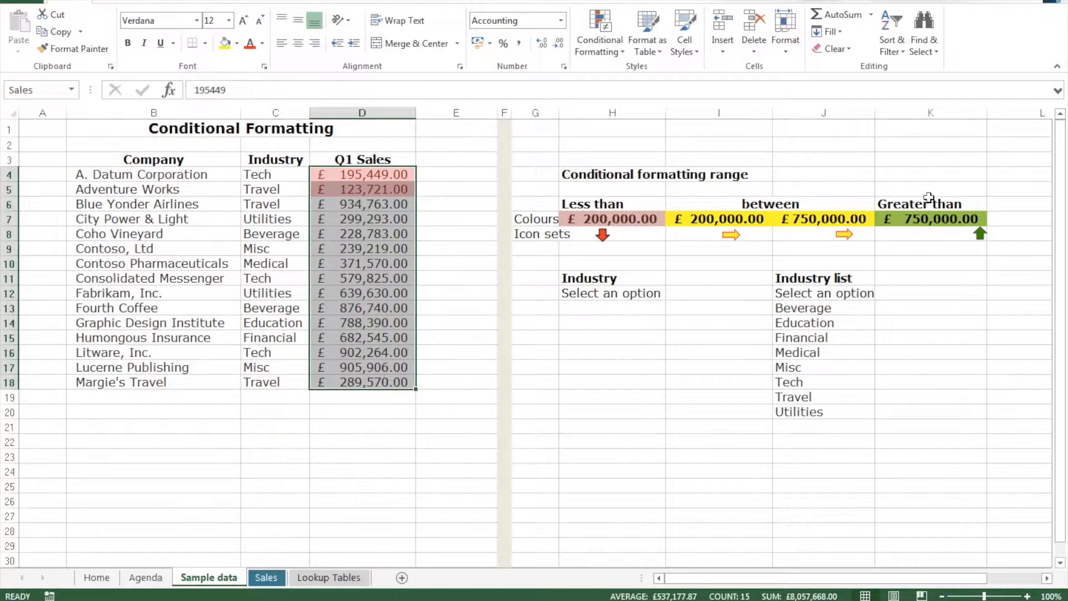
Start a Between highlight rule for the Q1 Sales values with limits referencing cells I7 (=$I$7) and J7 (=$J$7)
{"action": "left_click", "coordinate": [608, 47]}
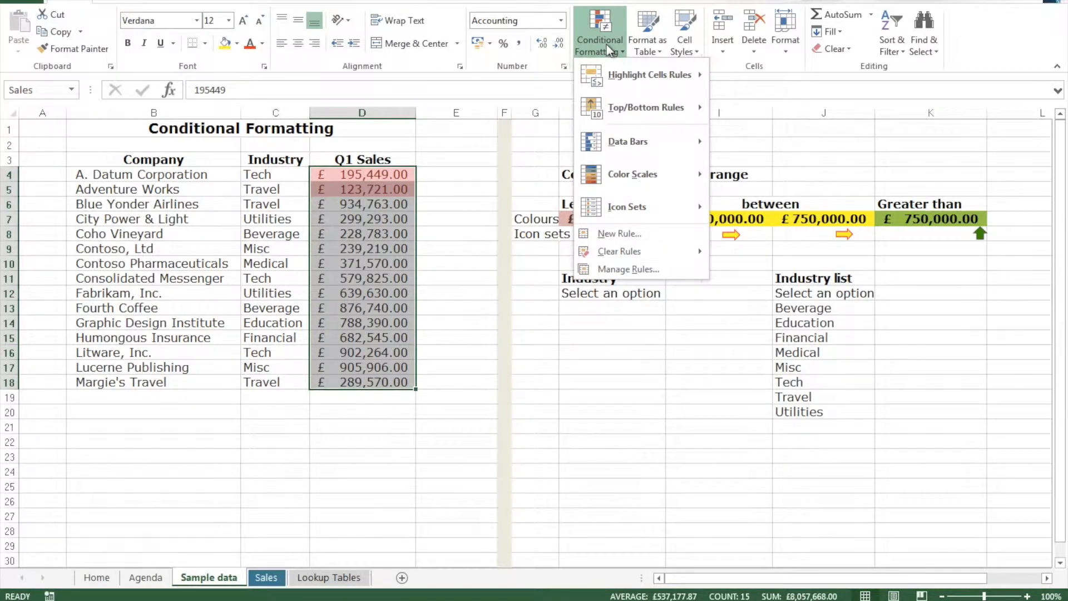
{"action": "mouse_move", "coordinate": [610, 80]}
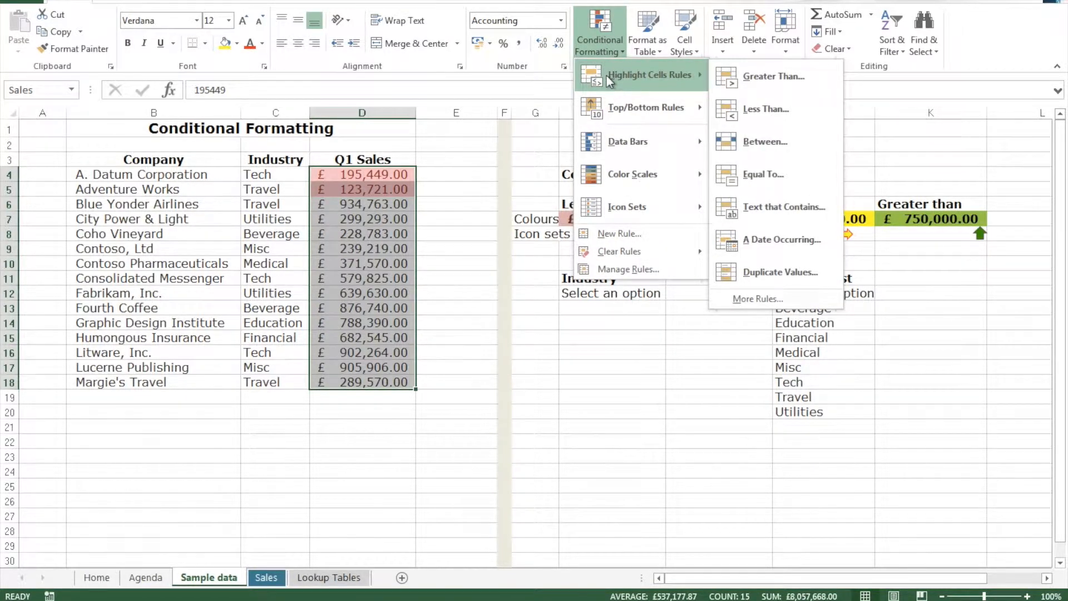
{"action": "left_click", "coordinate": [789, 142]}
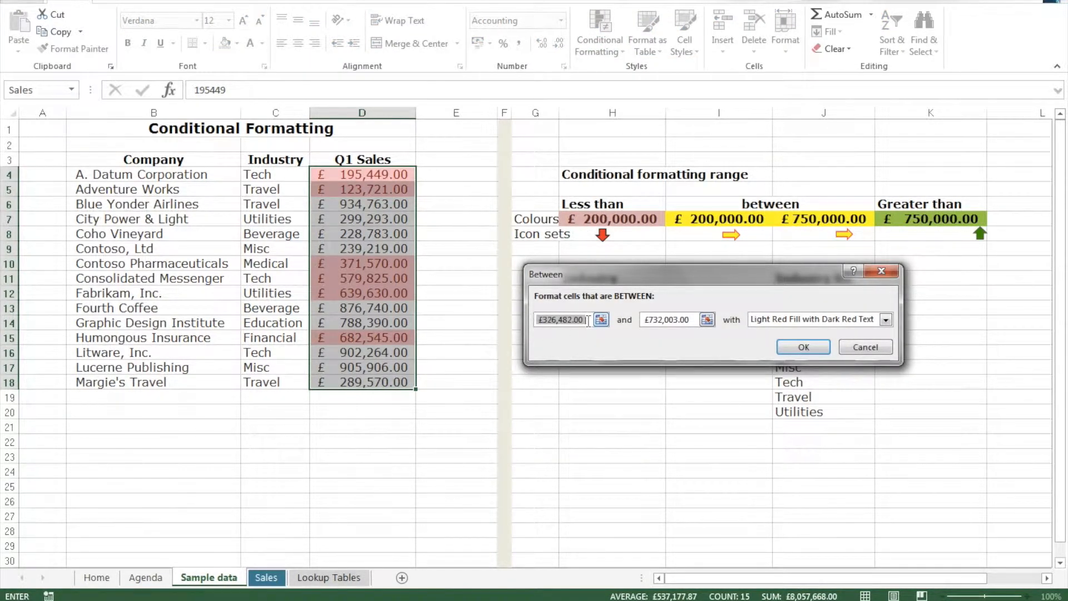
{"action": "key", "text": "BackSpace"}
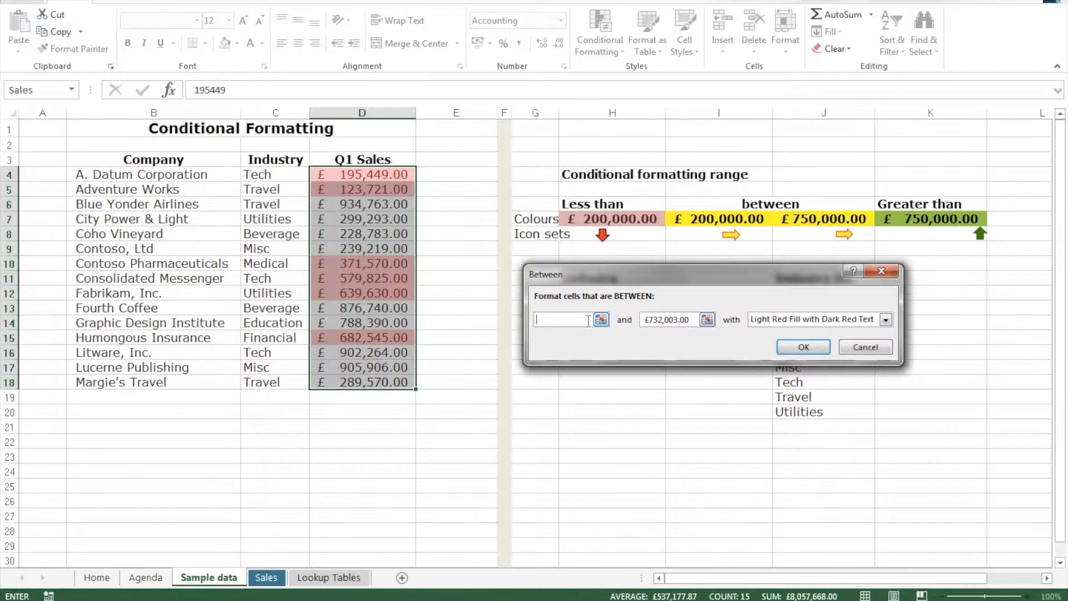
{"action": "left_click", "coordinate": [733, 218]}
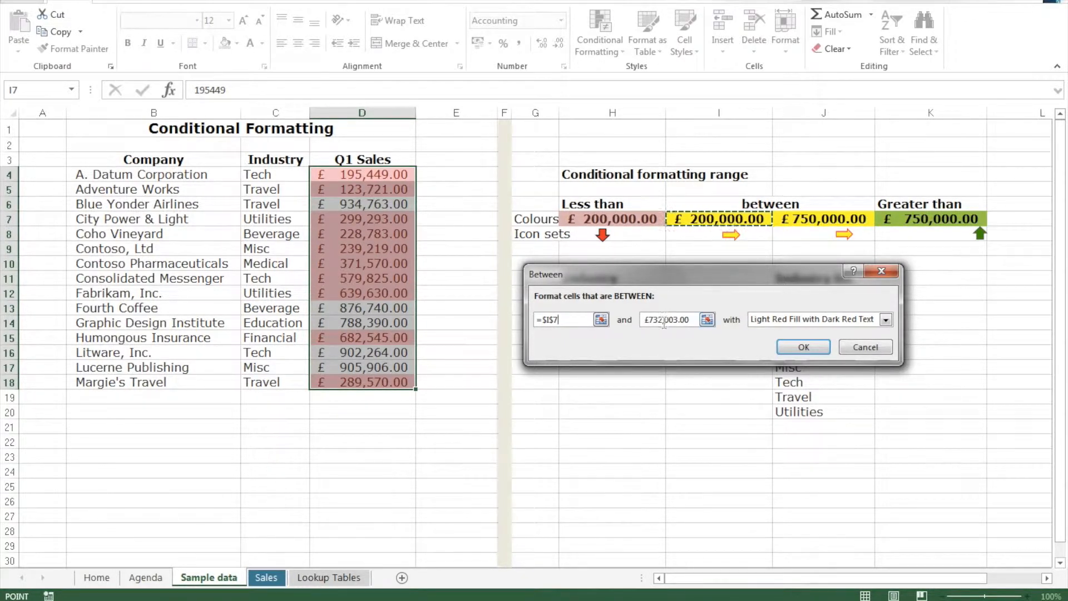
{"action": "left_click", "coordinate": [692, 321]}
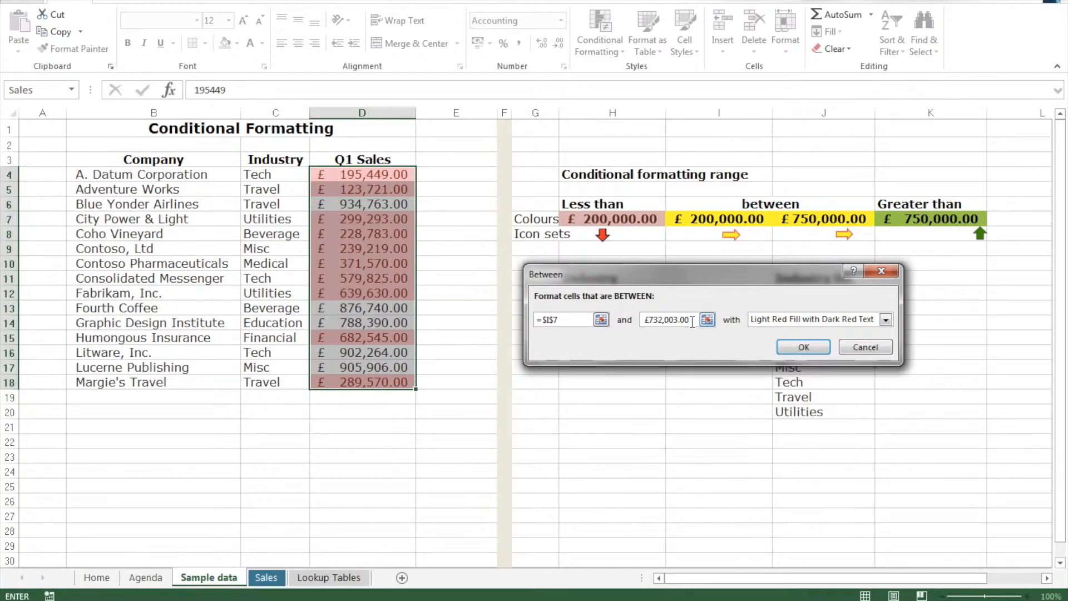
{"action": "key", "text": "BackSpace"}
{"action": "key", "text": "BackSpace"}
{"action": "key", "text": "BackSpace"}
{"action": "key", "text": "BackSpace"}
{"action": "key", "text": "BackSpace"}
{"action": "key", "text": "BackSpace"}
{"action": "key", "text": "BackSpace"}
{"action": "key", "text": "BackSpace"}
{"action": "key", "text": "BackSpace"}
{"action": "key", "text": "BackSpace"}
{"action": "key", "text": "BackSpace"}
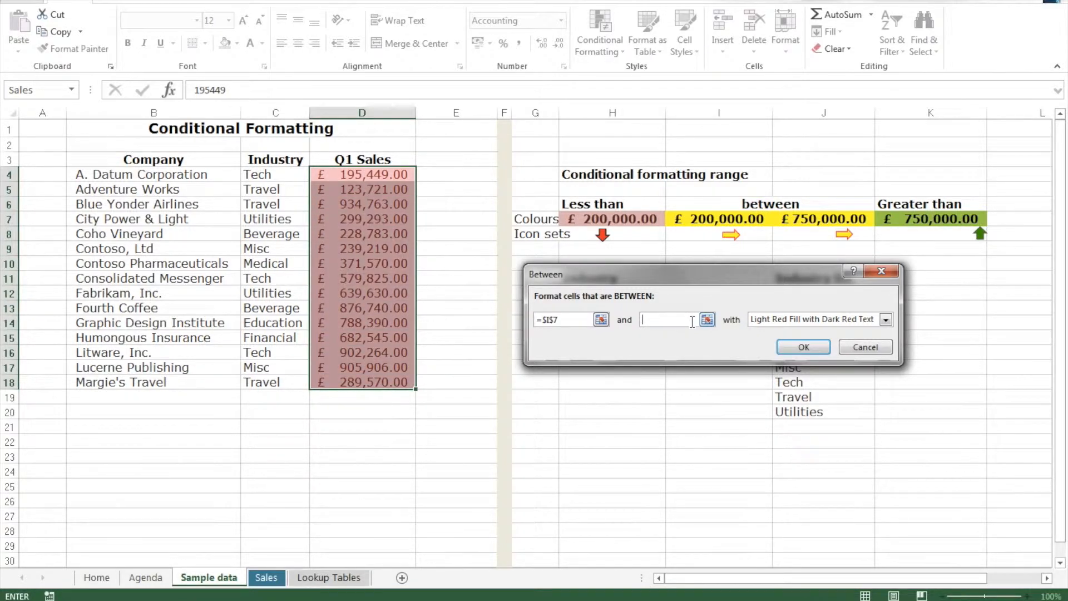
{"action": "left_click", "coordinate": [832, 220]}
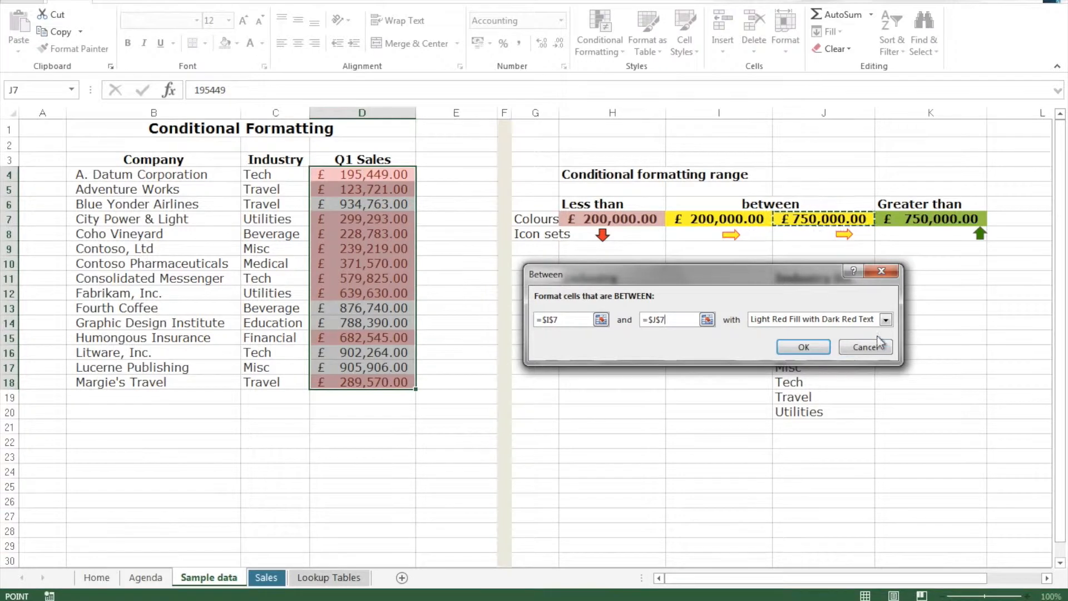
Format the Between matches with Yellow Fill with Dark Yellow Text and apply the rule
{"action": "left_click", "coordinate": [885, 320]}
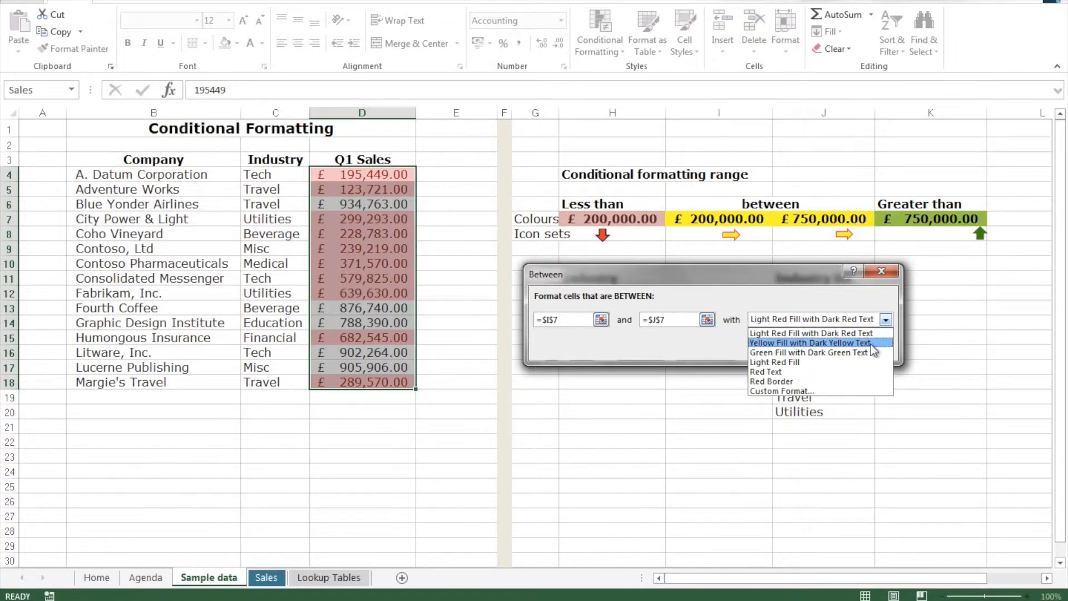
{"action": "left_click", "coordinate": [871, 343]}
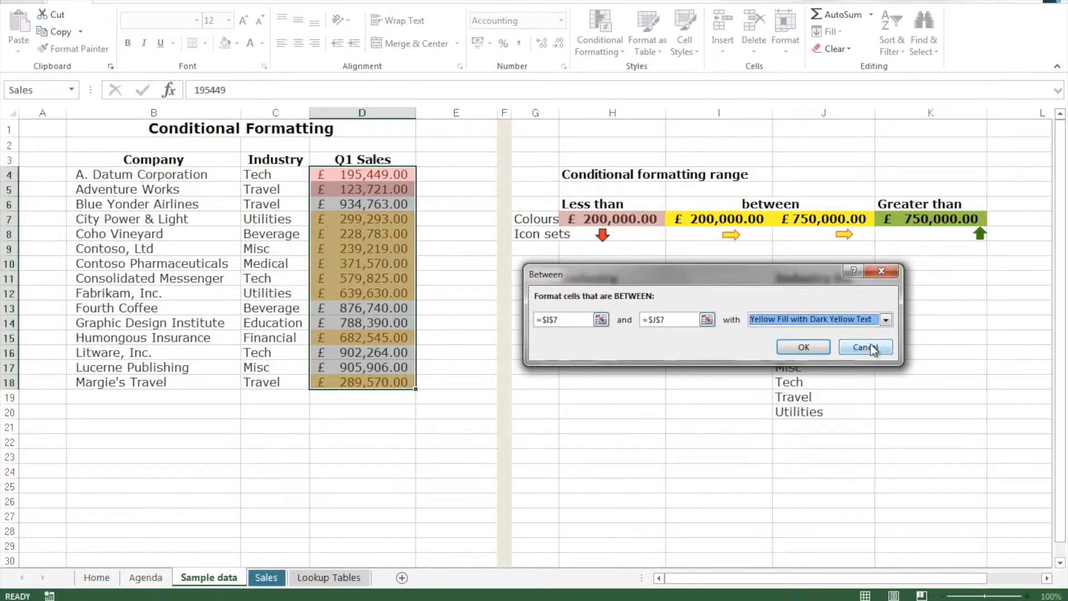
{"action": "left_click", "coordinate": [803, 347]}
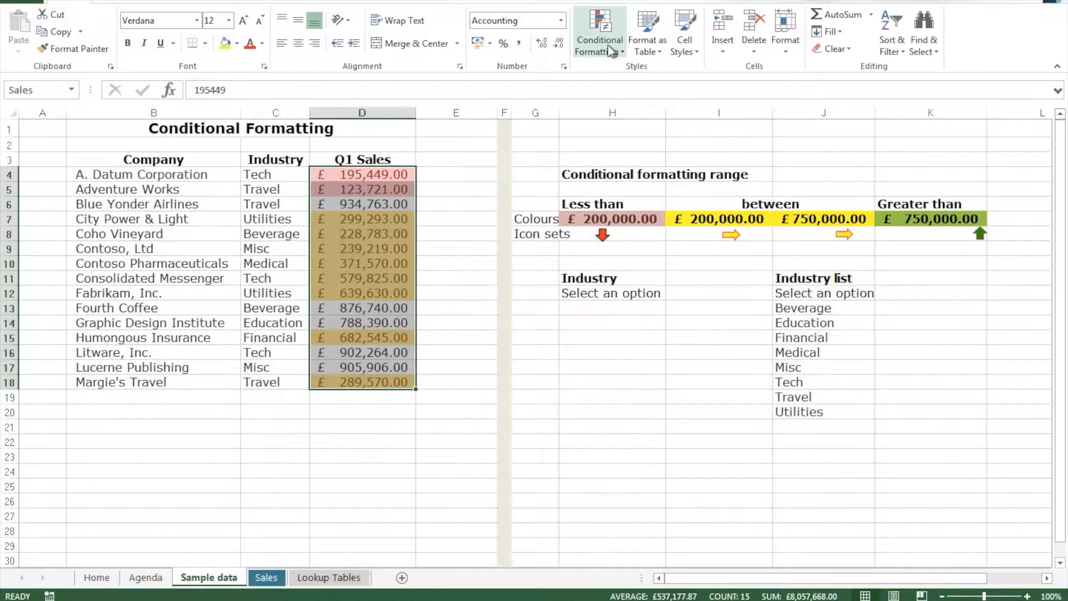
Add a Greater Than highlight rule to the Q1 Sales values, referencing cell K7 (=$K$7), with Green Fill with Dark Green Text, and deselect the range
{"action": "left_click", "coordinate": [610, 30]}
{"action": "mouse_move", "coordinate": [620, 81]}
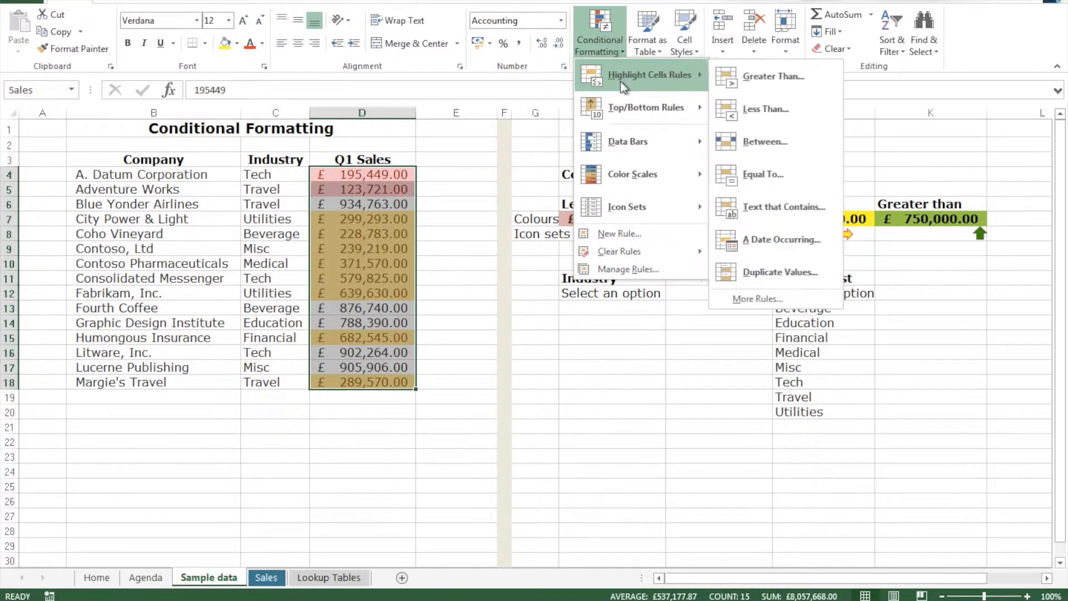
{"action": "left_click", "coordinate": [795, 75]}
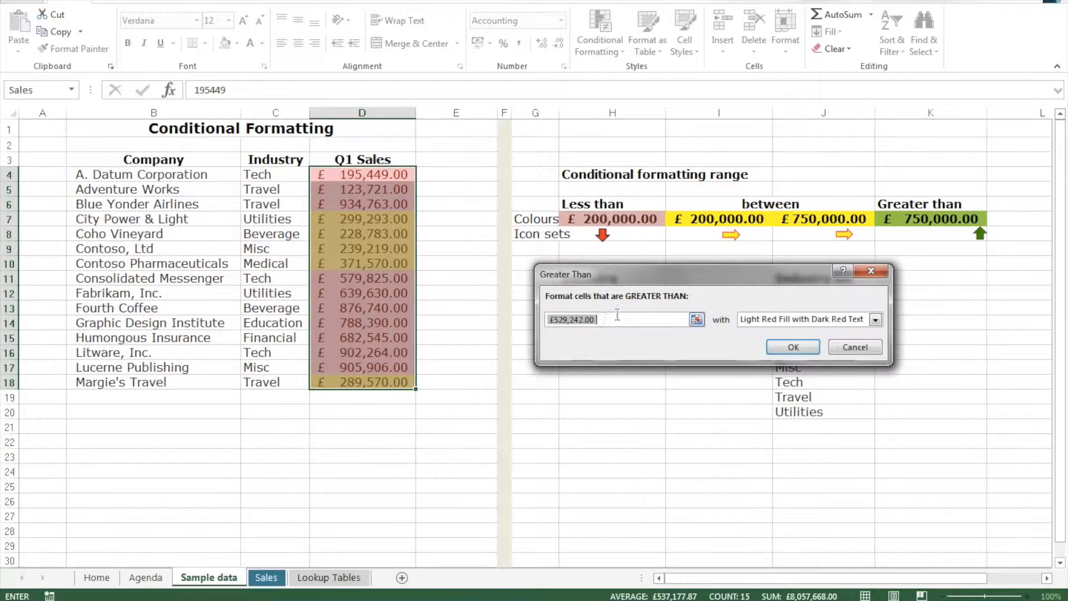
{"action": "left_click", "coordinate": [939, 220]}
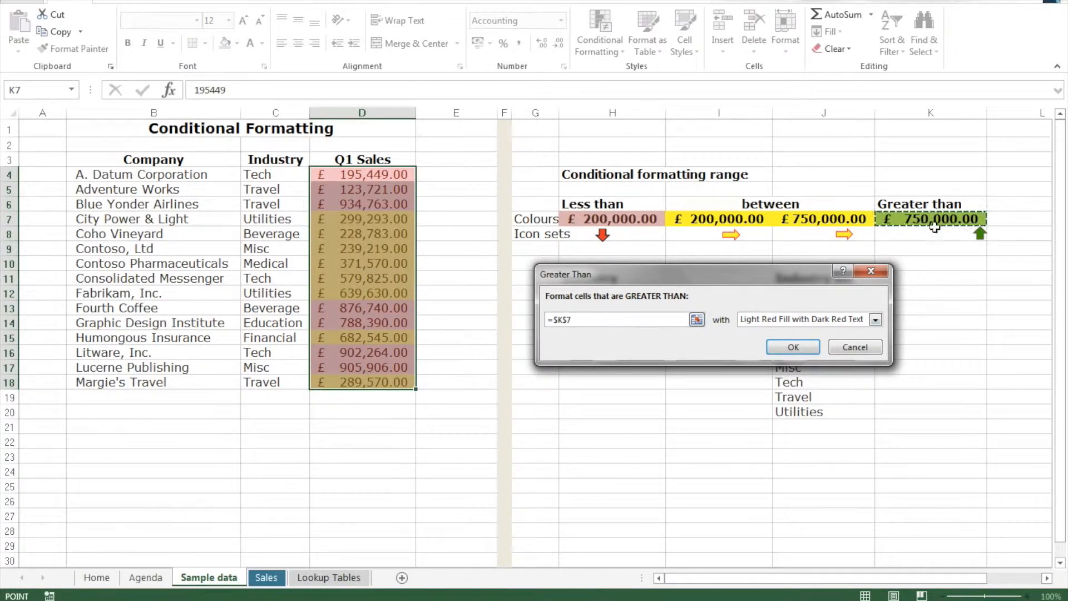
{"action": "left_click", "coordinate": [875, 319]}
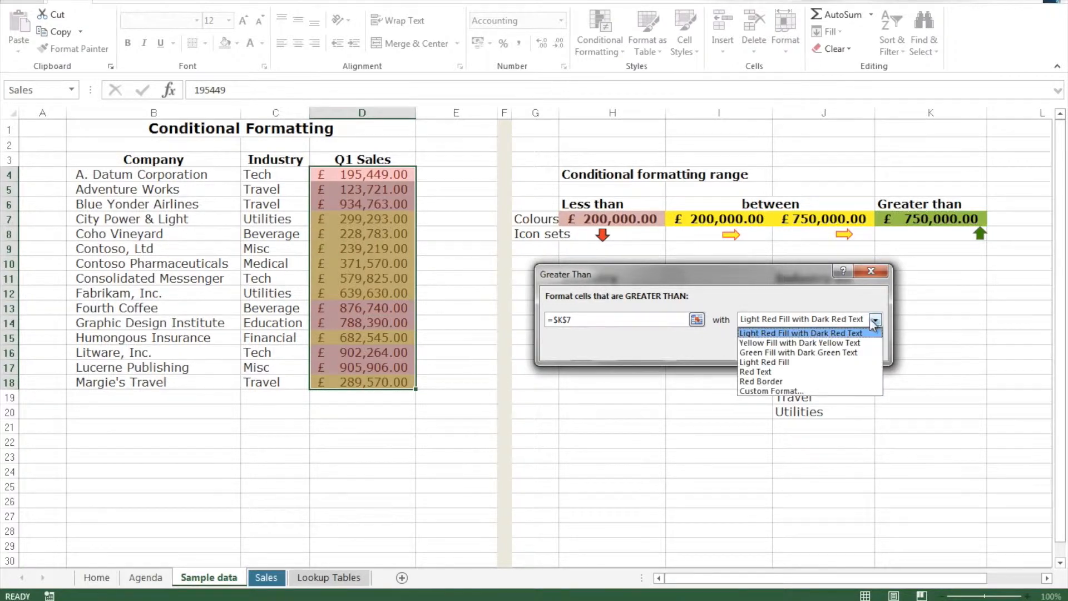
{"action": "left_click", "coordinate": [838, 354]}
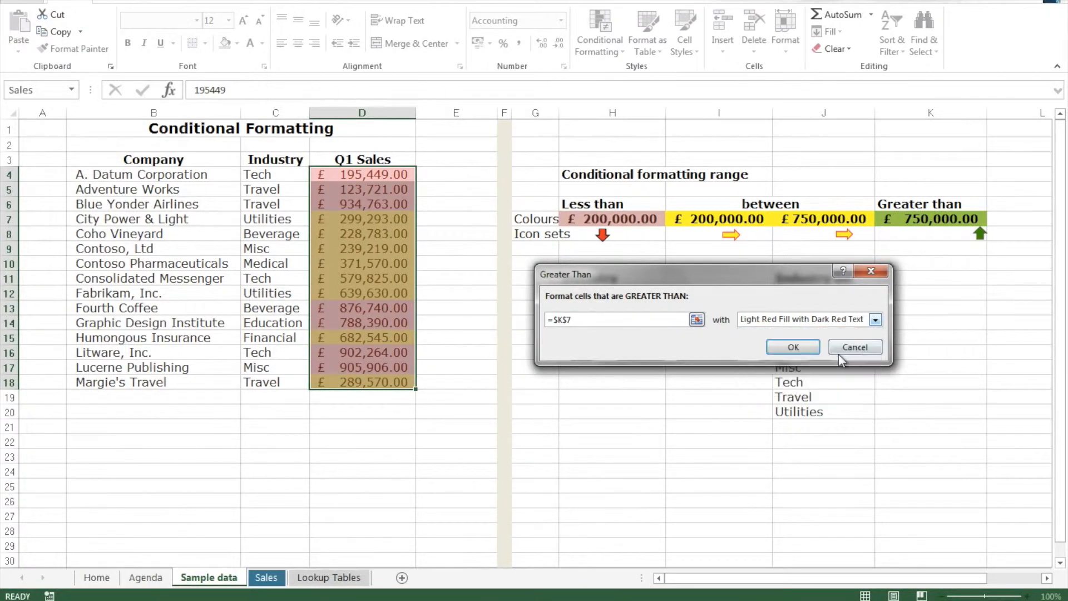
{"action": "left_click", "coordinate": [794, 347]}
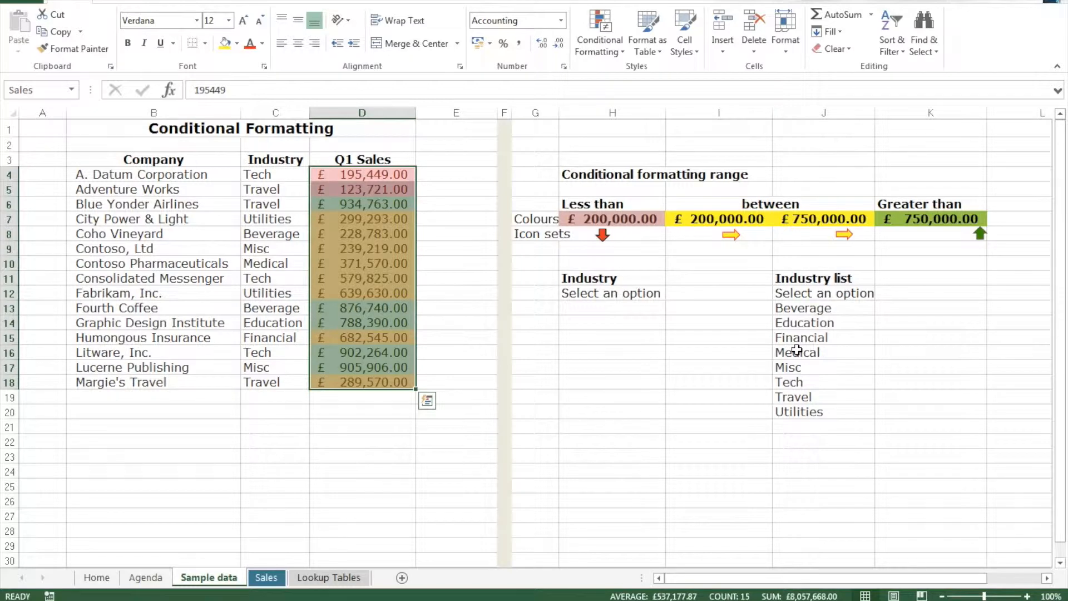
{"action": "left_click", "coordinate": [437, 170]}
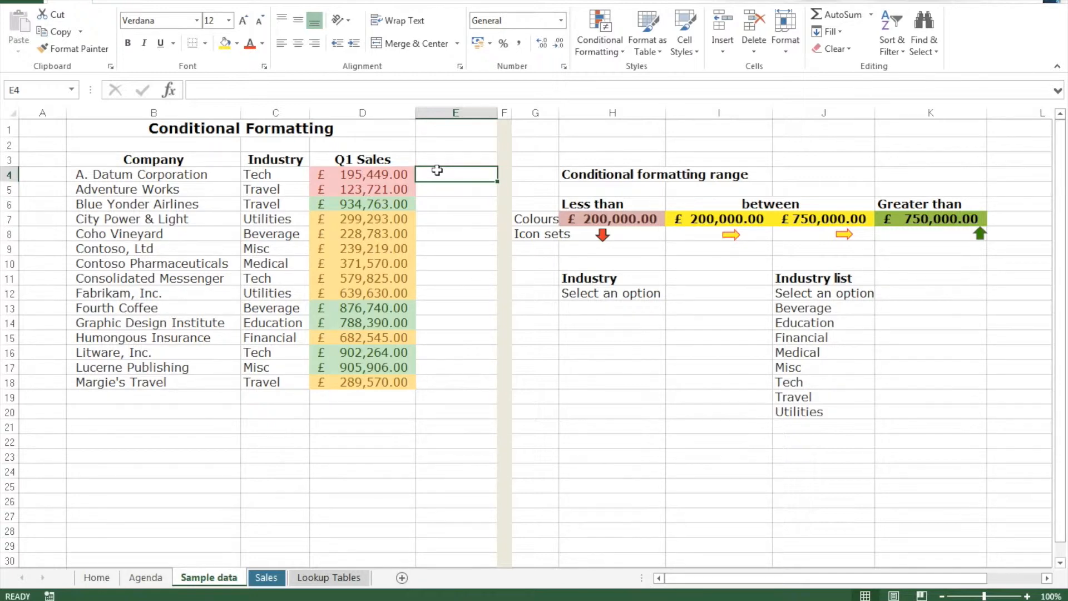
Set the Less than threshold in cell H7 to 150000
{"action": "left_click", "coordinate": [650, 220]}
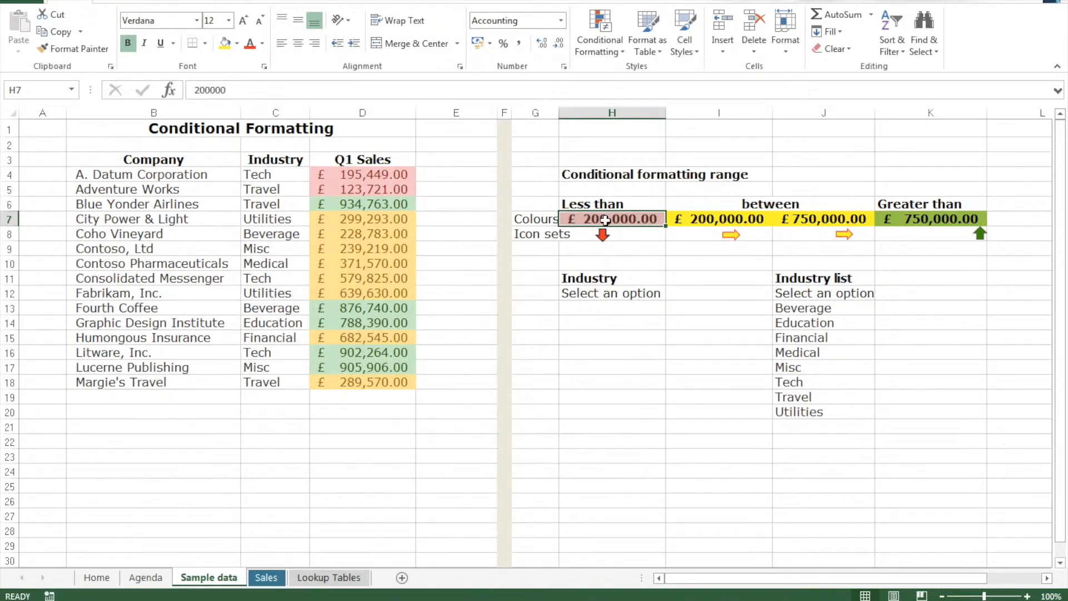
{"action": "type", "text": "15"}
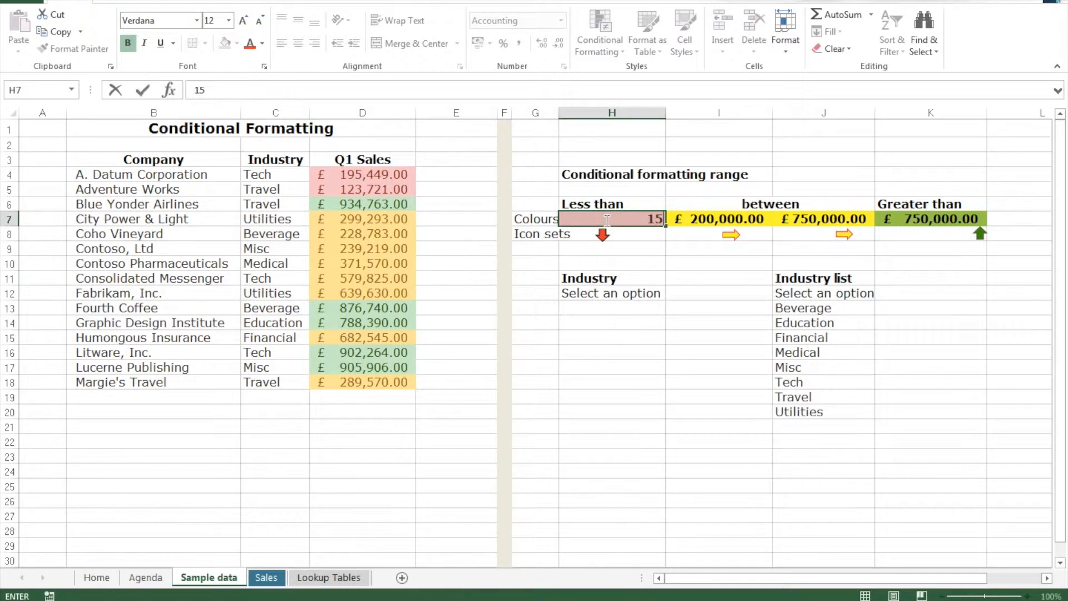
{"action": "type", "text": "0000"}
{"action": "key", "text": "ctrl+Return"}
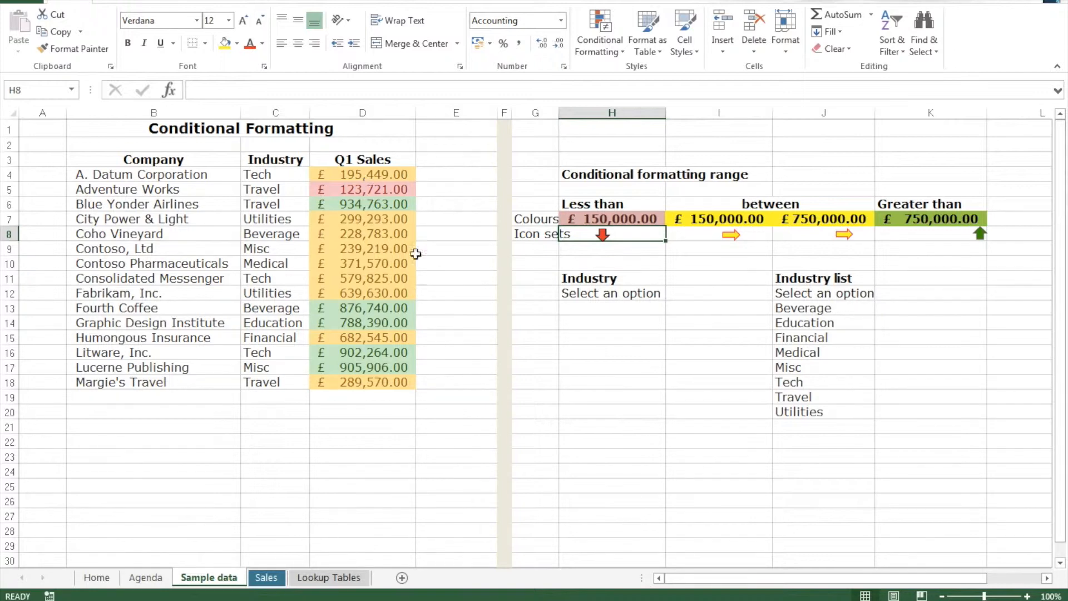
Set the Greater than threshold in cell K7 to 850000 and move the selection off the threshold cells
{"action": "left_click", "coordinate": [953, 221]}
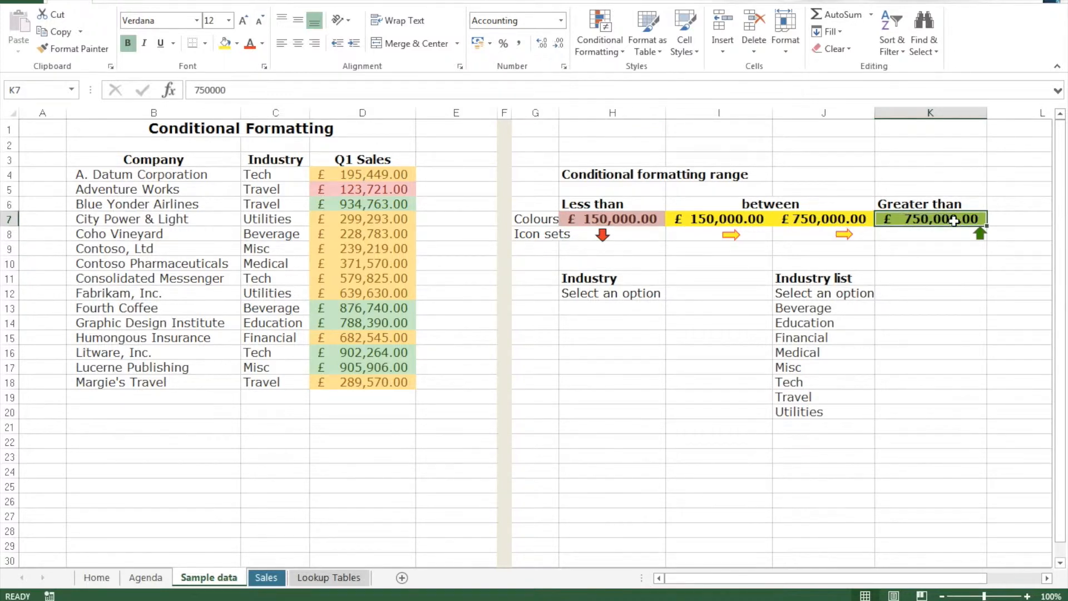
{"action": "type", "text": "85"}
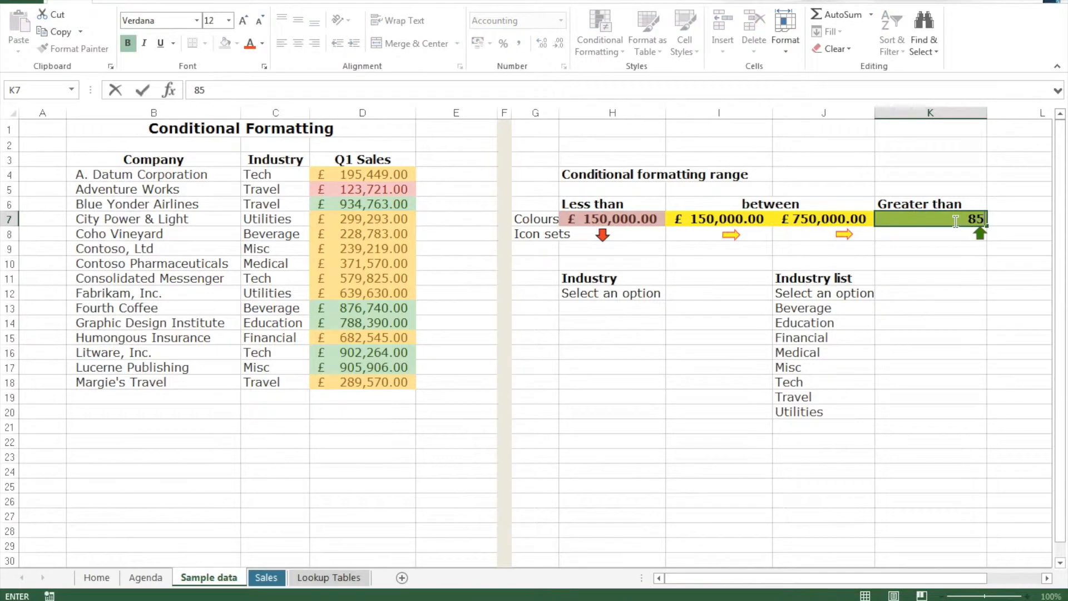
{"action": "type", "text": "0000"}
{"action": "key", "text": "Return"}
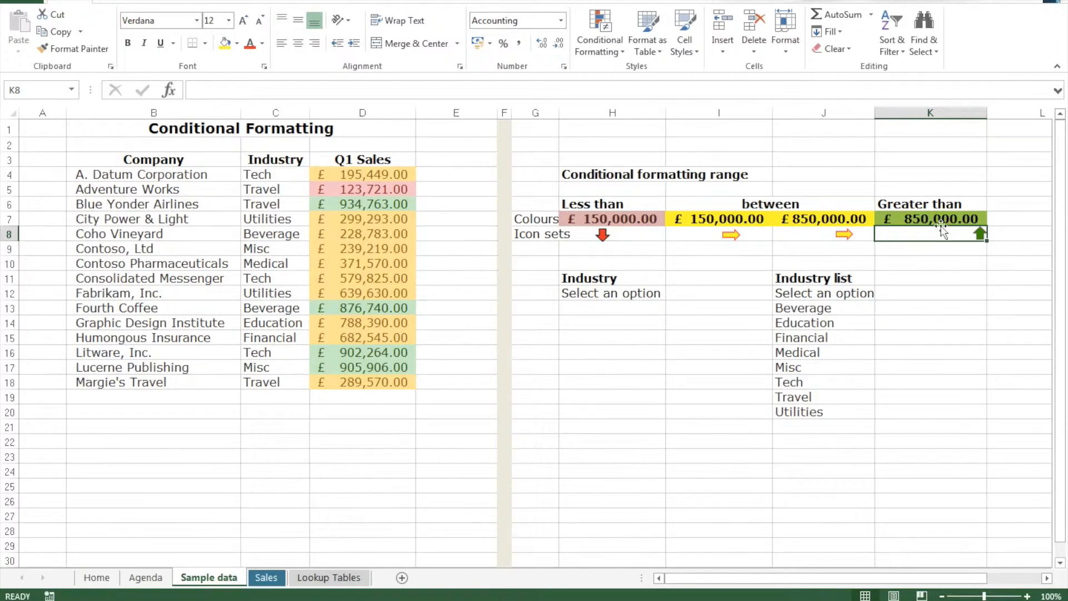
{"action": "left_click", "coordinate": [453, 171]}
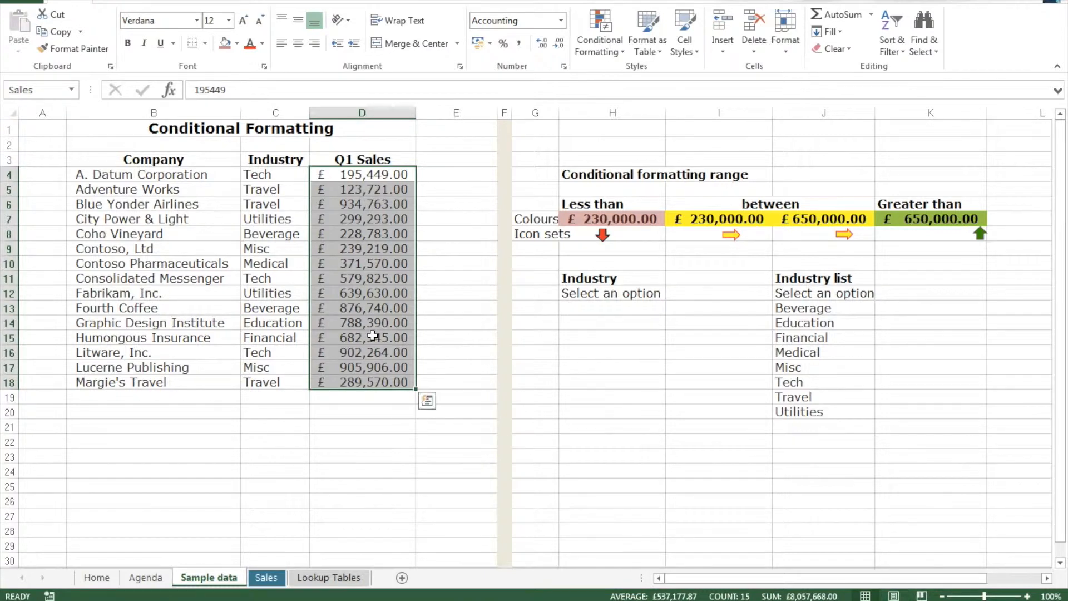
Clear the conditional formatting rules from the selected Q1 Sales values in D4:D18
{"action": "left_click", "coordinate": [599, 49]}
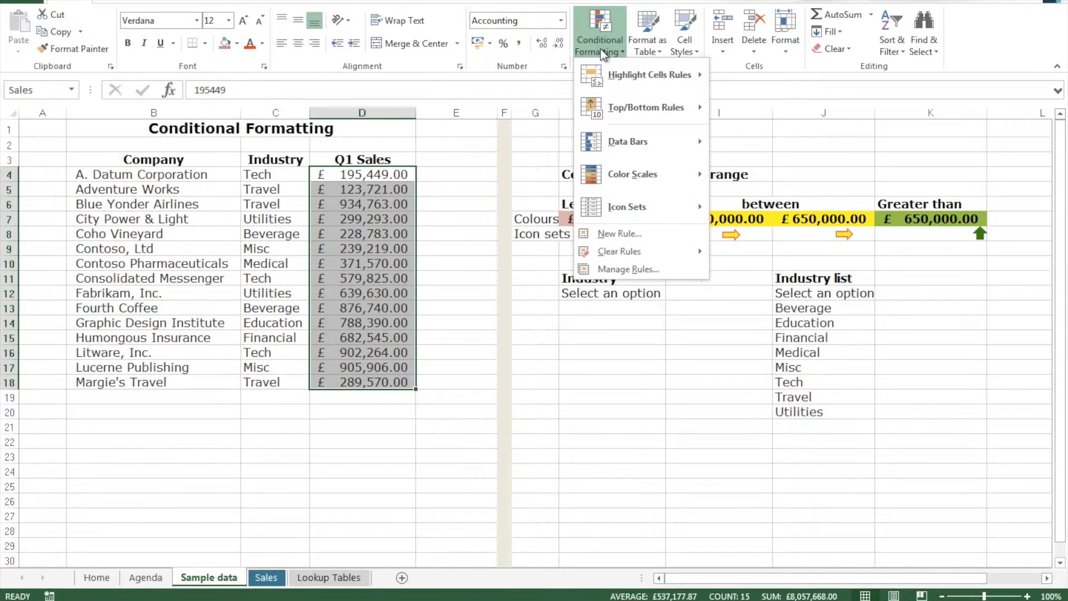
{"action": "mouse_move", "coordinate": [654, 258]}
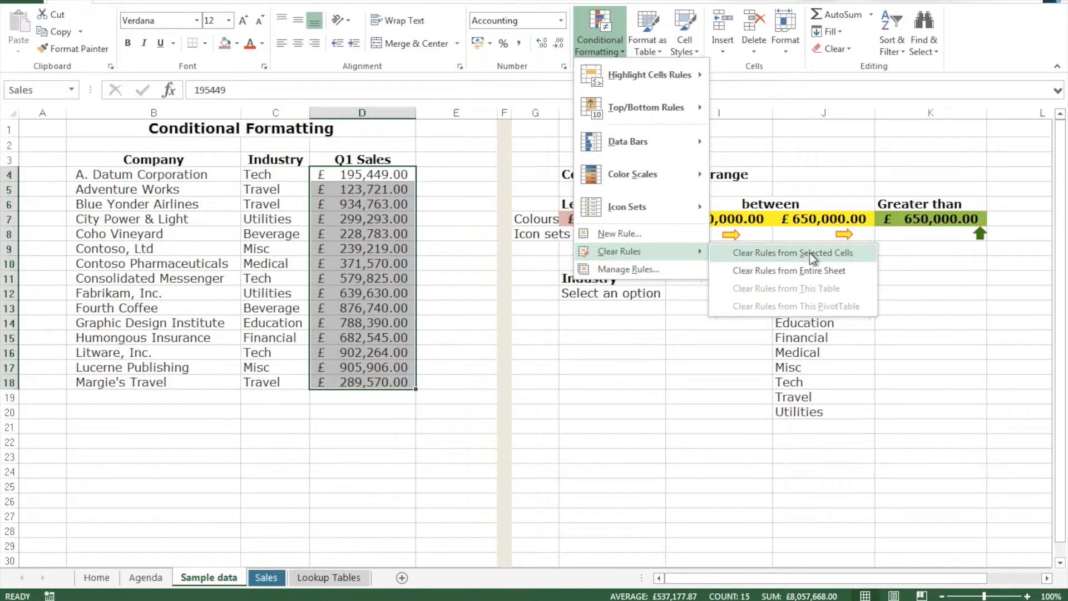
{"action": "left_click", "coordinate": [809, 253]}
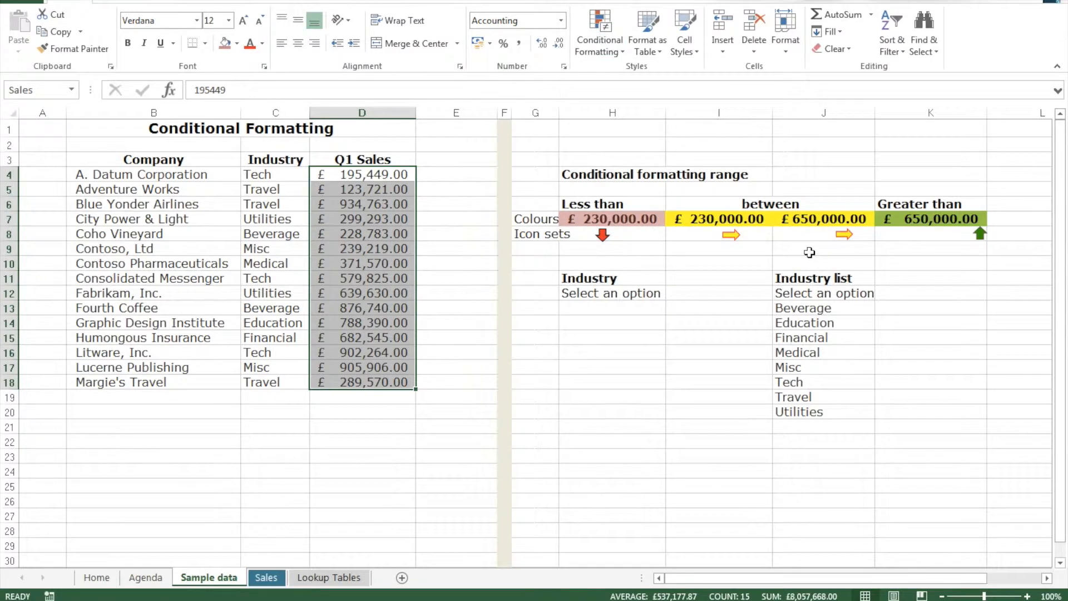
Apply the 3 Arrows (Colored) icon set to the selected Q1 Sales values
{"action": "left_click", "coordinate": [607, 43]}
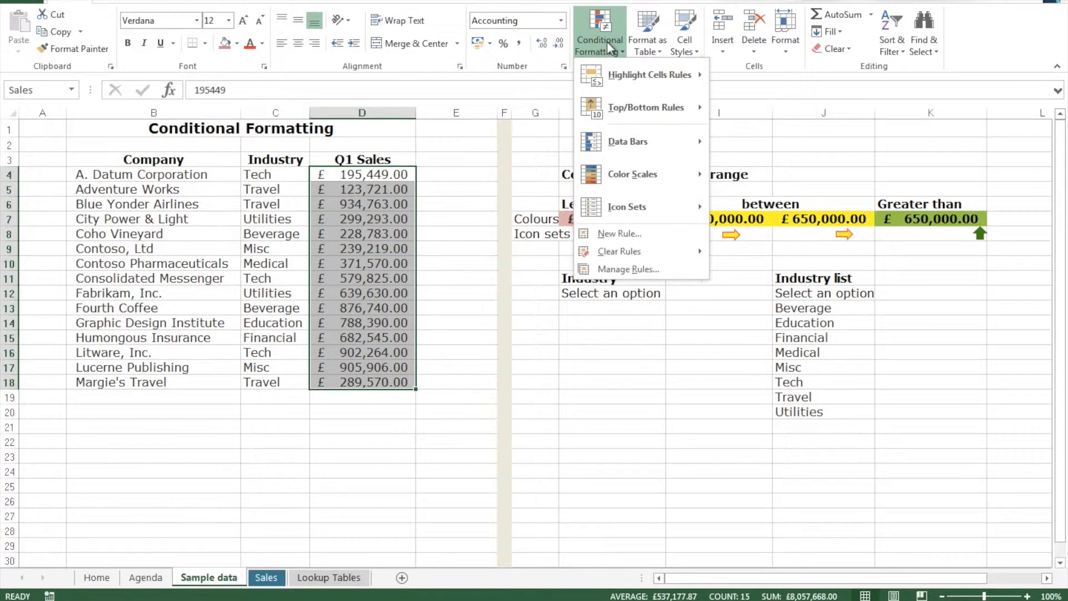
{"action": "mouse_move", "coordinate": [620, 209]}
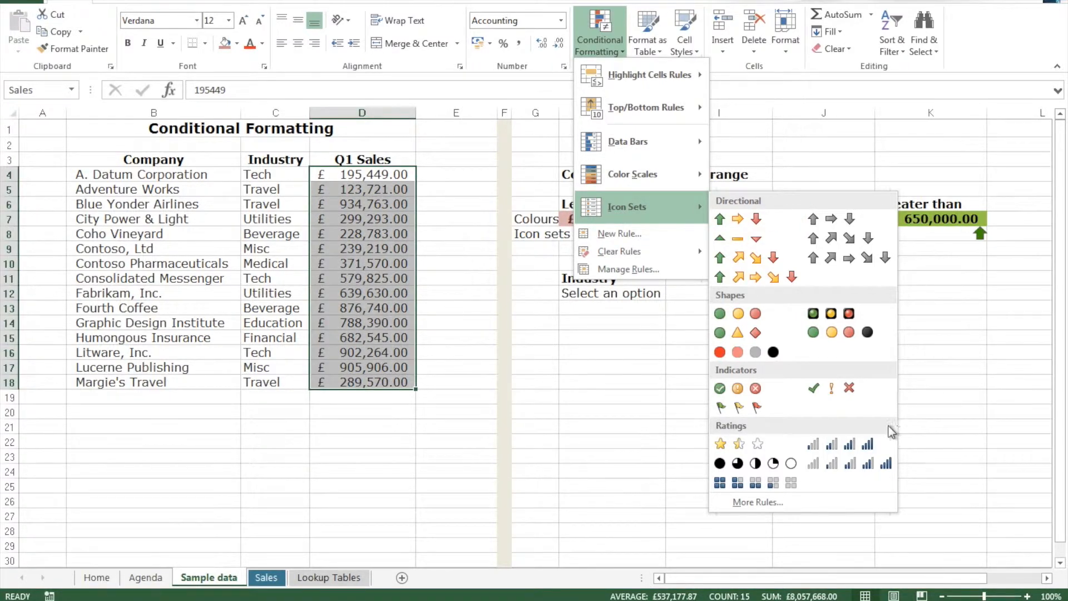
{"action": "left_click", "coordinate": [734, 226]}
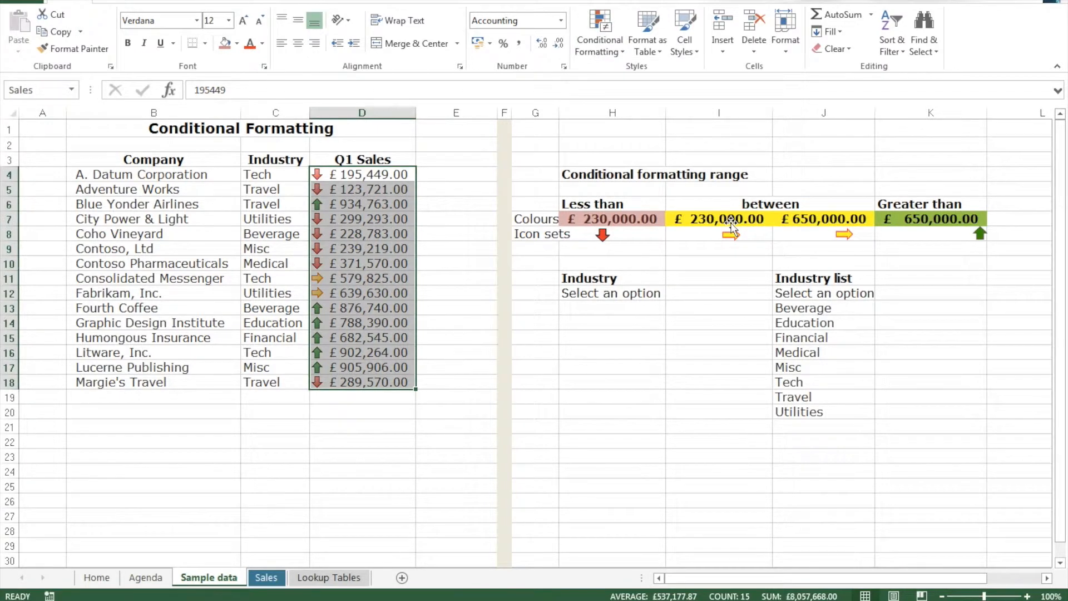
Open the Q1 Sales icon set rule for editing and change both threshold types to Number
{"action": "left_click", "coordinate": [612, 51]}
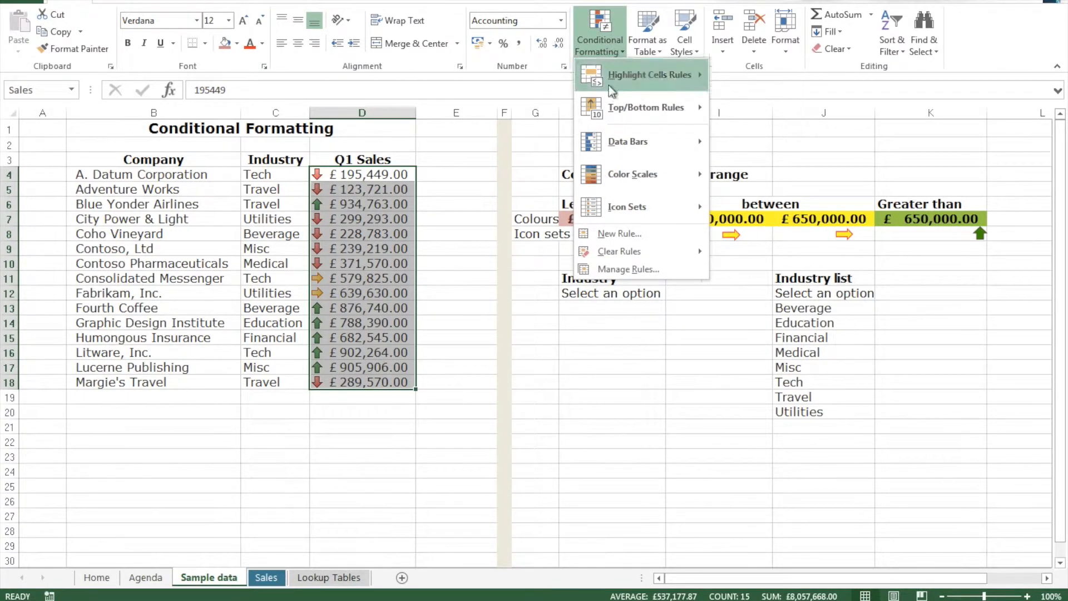
{"action": "left_click", "coordinate": [638, 272]}
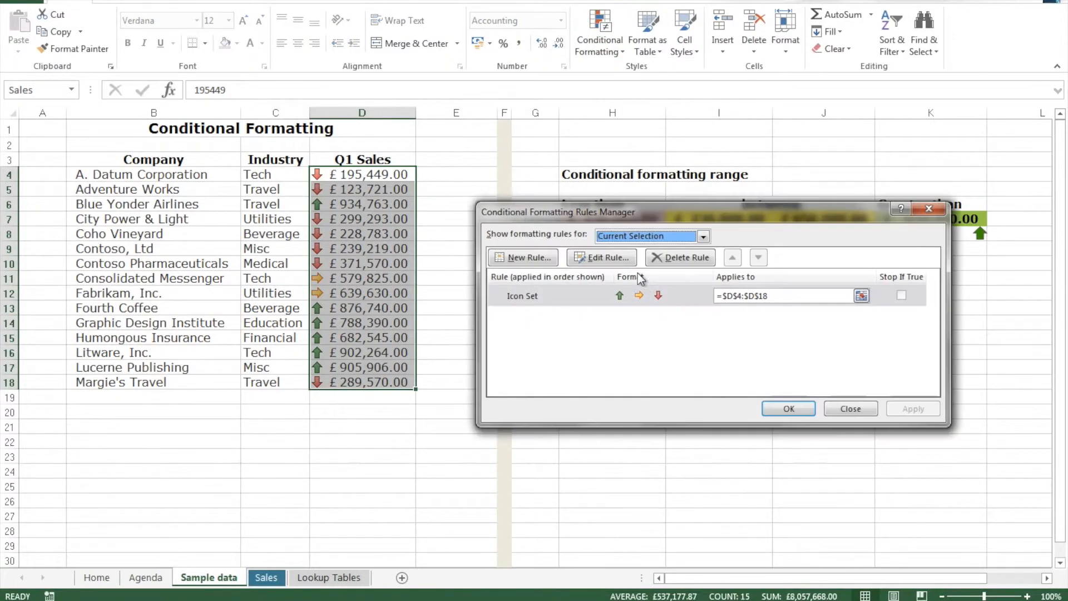
{"action": "left_click", "coordinate": [591, 297]}
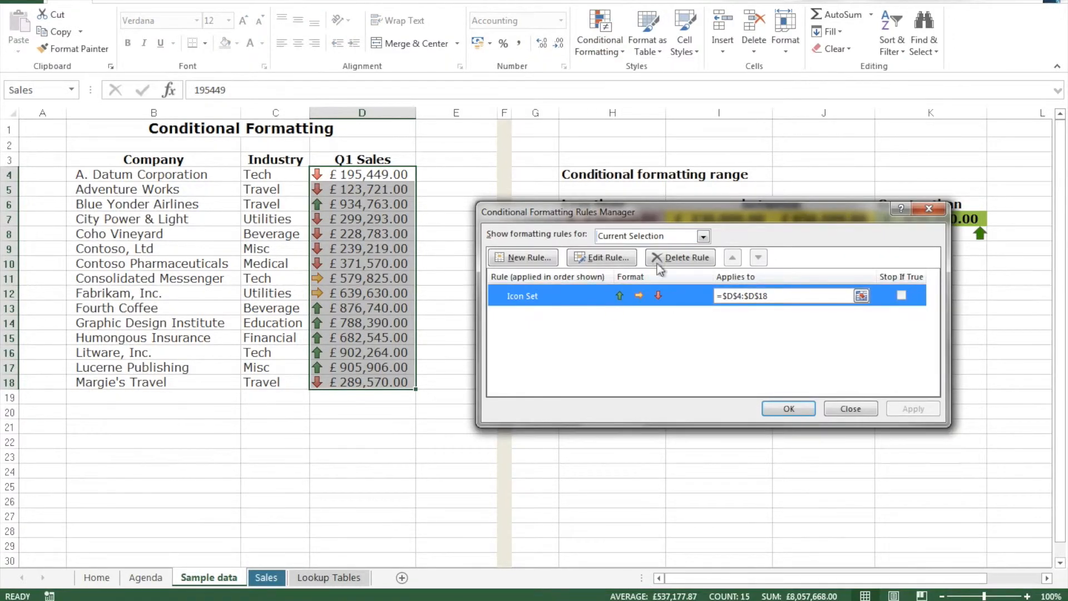
{"action": "left_click", "coordinate": [595, 261]}
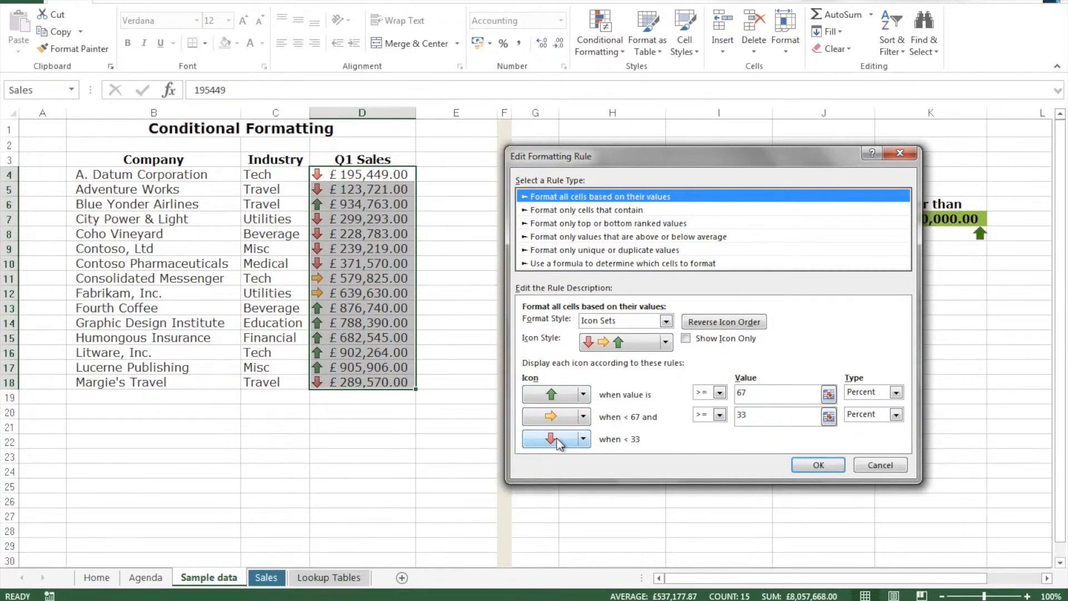
{"action": "left_click", "coordinate": [897, 393]}
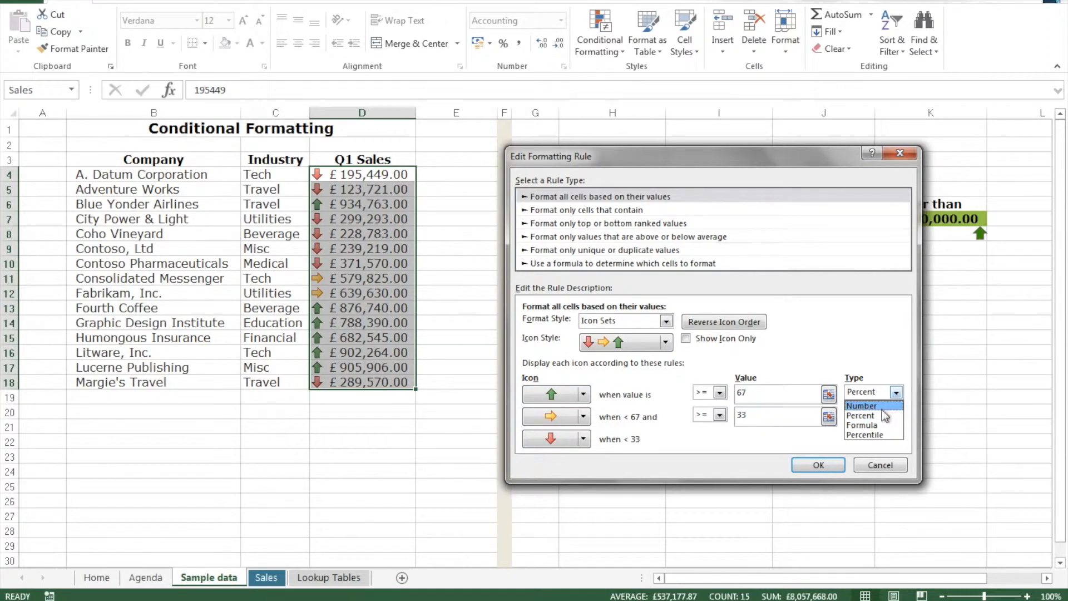
{"action": "left_click", "coordinate": [878, 406]}
{"action": "left_click", "coordinate": [900, 419]}
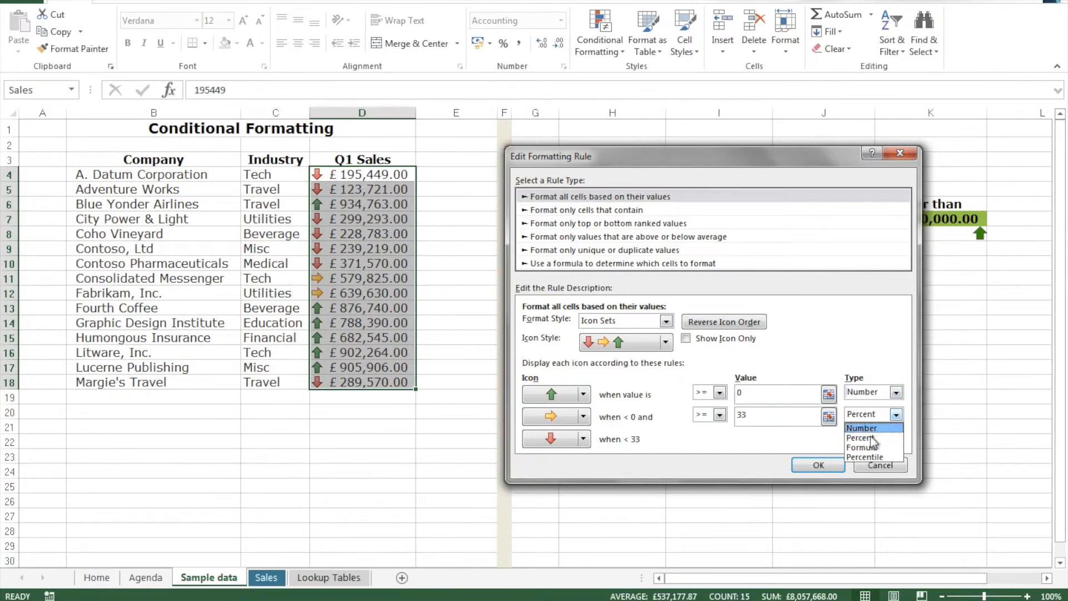
{"action": "left_click", "coordinate": [873, 428]}
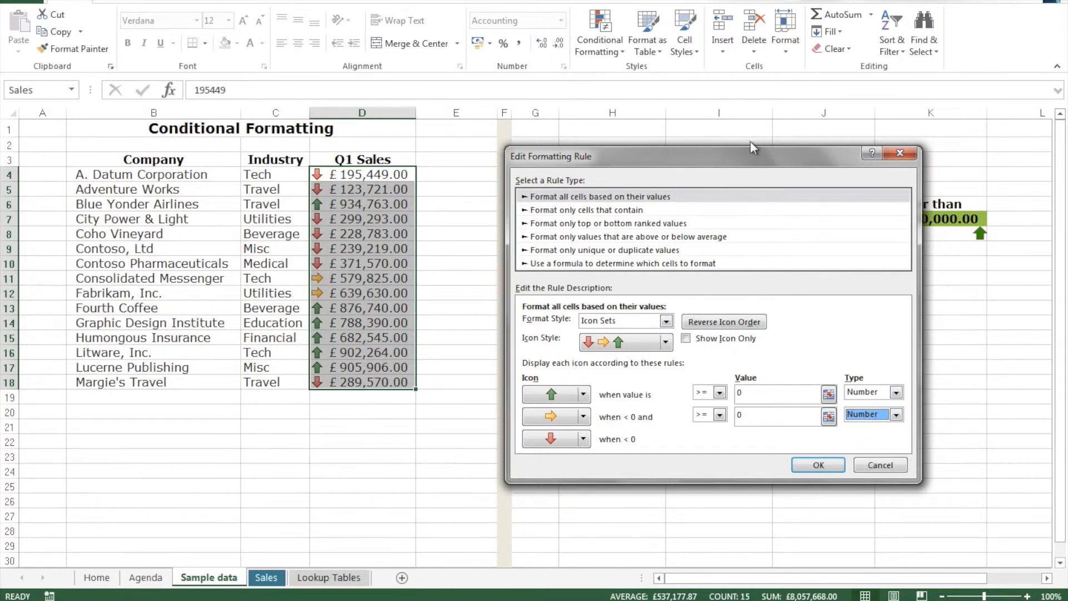
Set the green arrow's threshold value to a reference to cell K7 (=$K$7)
{"action": "left_click_drag", "start_coordinate": [750, 151], "coordinate": [787, 251]}
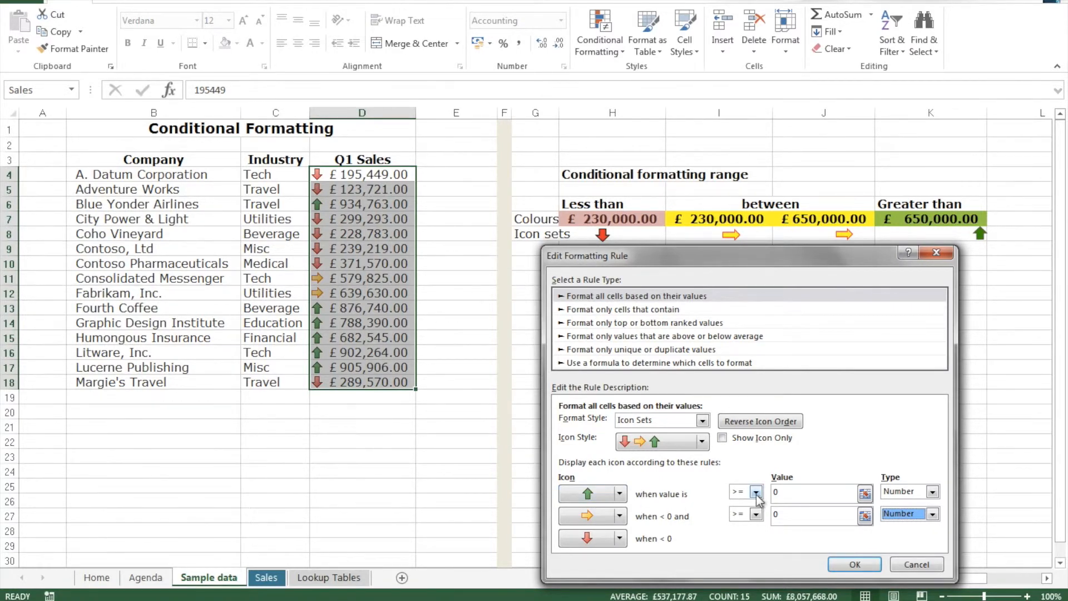
{"action": "left_click", "coordinate": [800, 491]}
{"action": "key", "text": "BackSpace"}
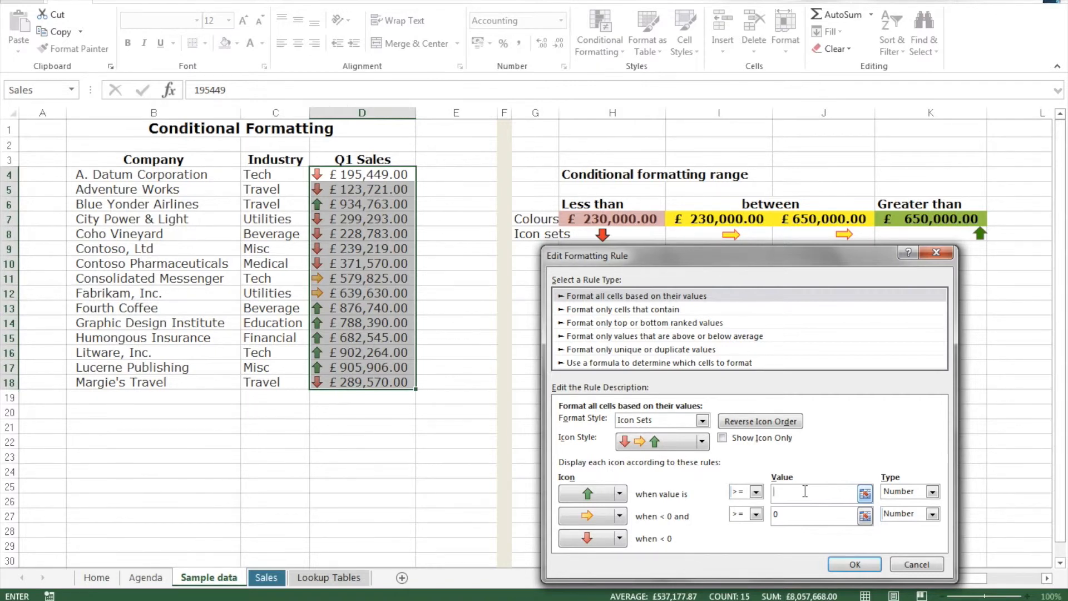
{"action": "left_click", "coordinate": [928, 223]}
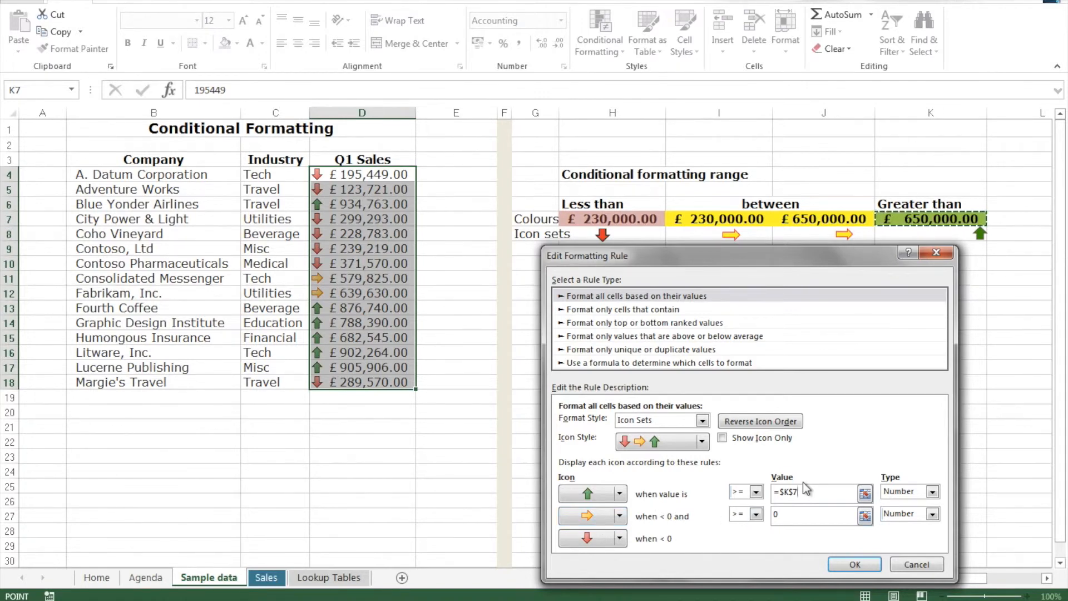
Set the yellow arrow's threshold value to a reference to cell H7 (=$H$7) and apply the edited icon set rule
{"action": "left_click", "coordinate": [791, 514]}
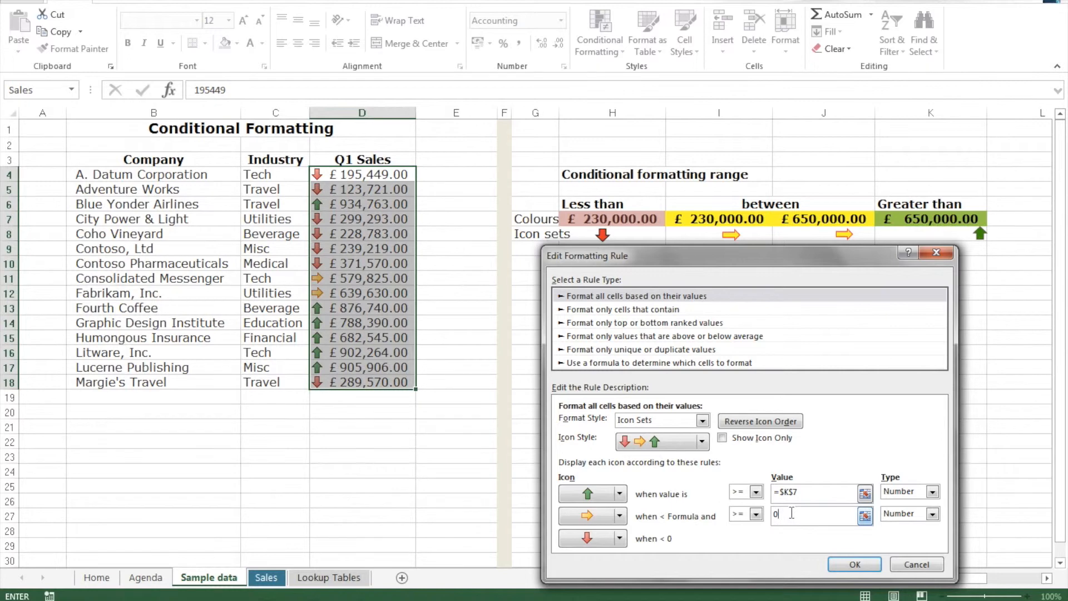
{"action": "key", "text": "BackSpace"}
{"action": "left_click", "coordinate": [614, 219]}
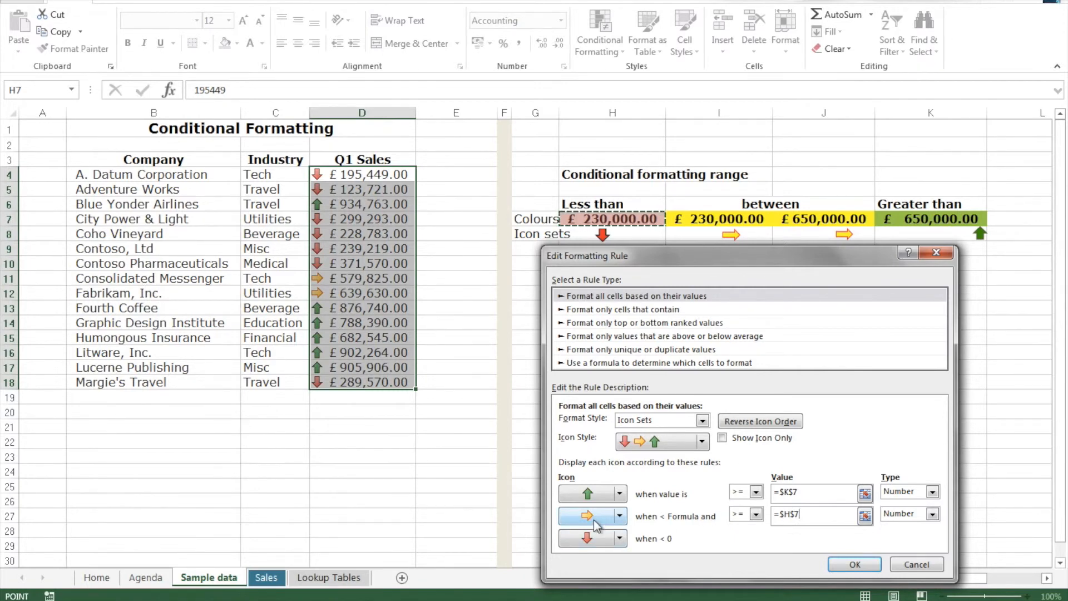
{"action": "left_click", "coordinate": [818, 489]}
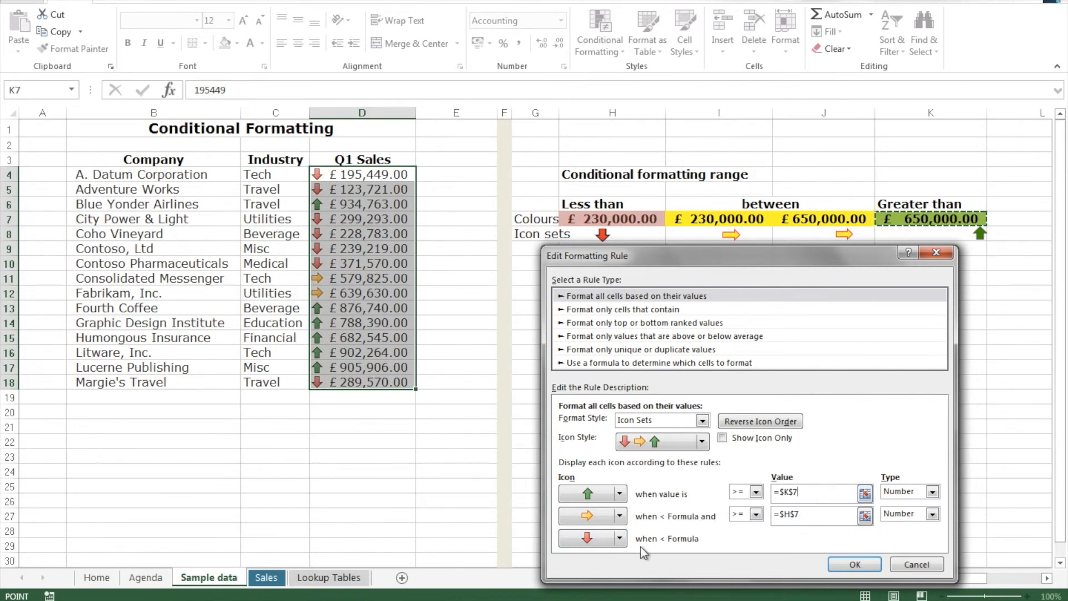
{"action": "key", "text": "Return"}
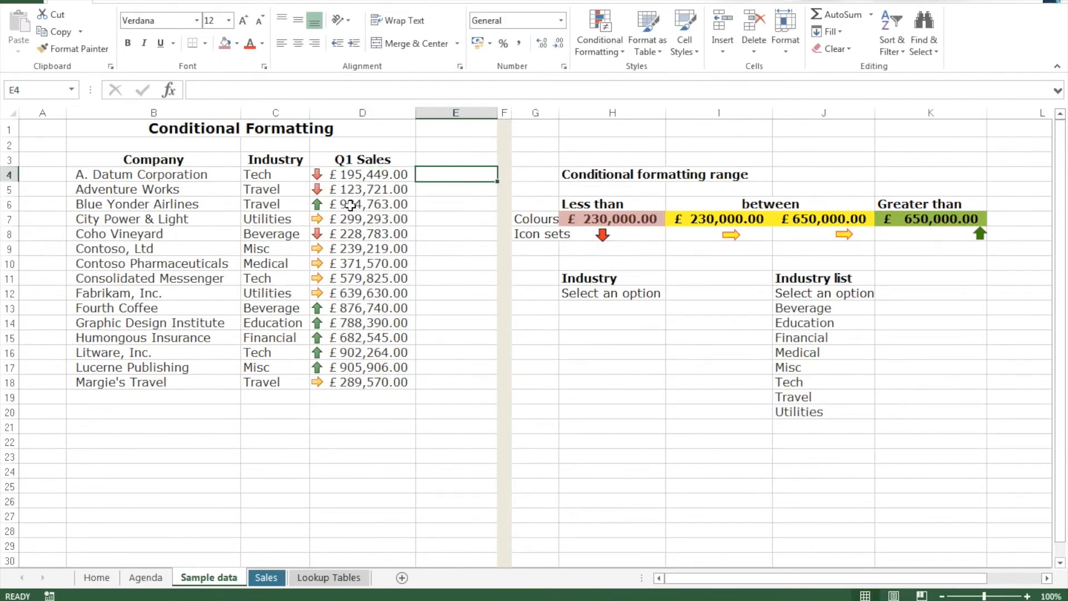